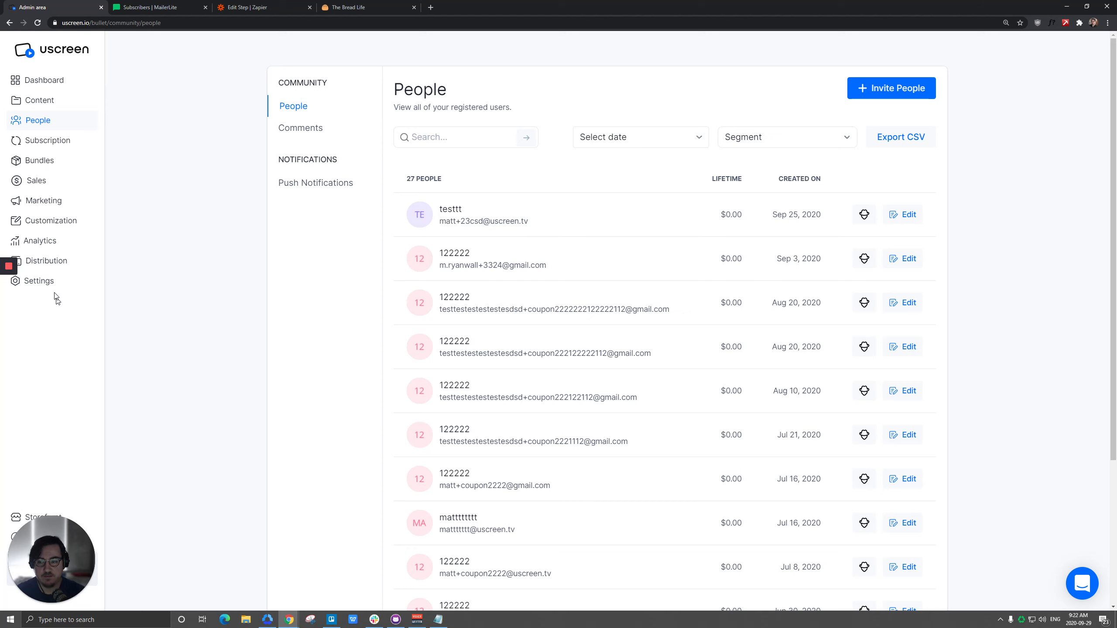
Find the Zapier API key in Uscreen's integrations settings and select it.
click(40, 281)
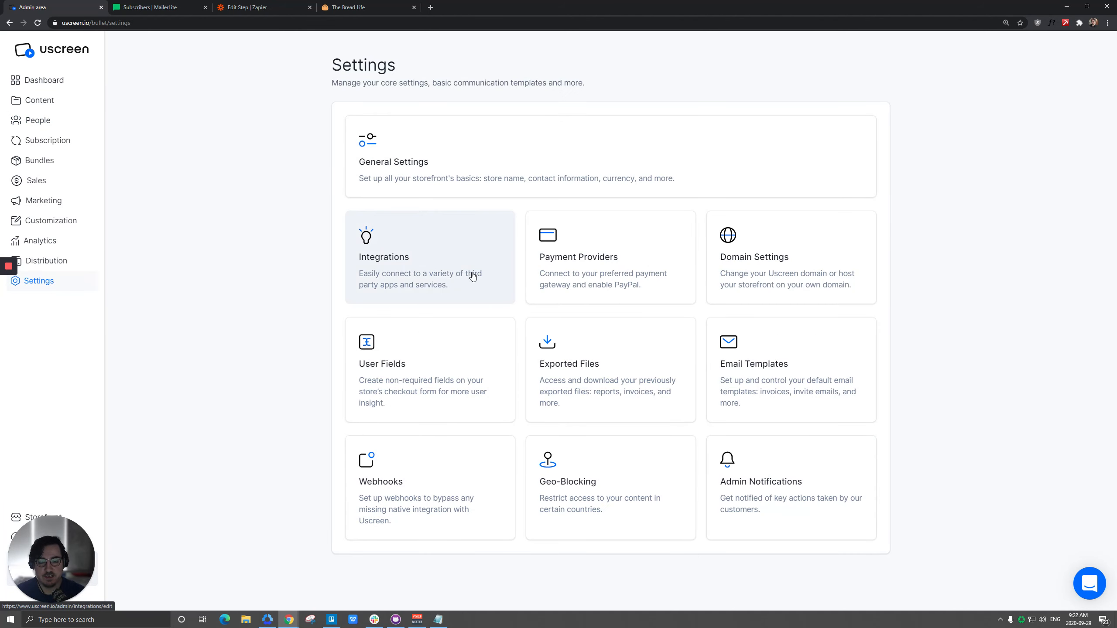
click(461, 260)
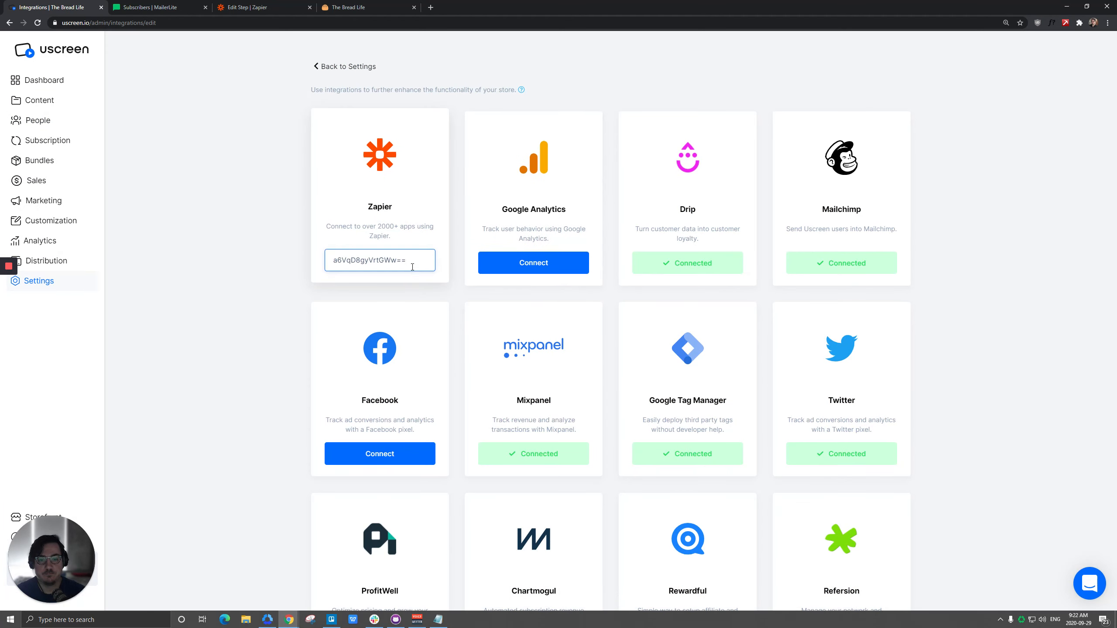
click(412, 267)
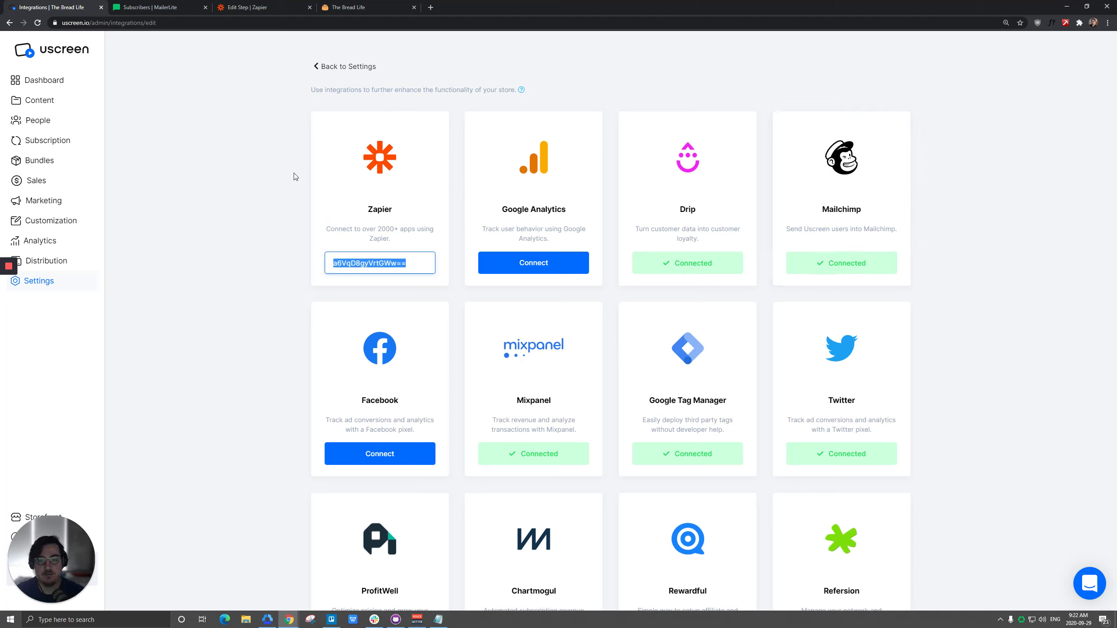
View the MailerLite segments page, and return to Uscreen to view its list of registered people.
click(155, 9)
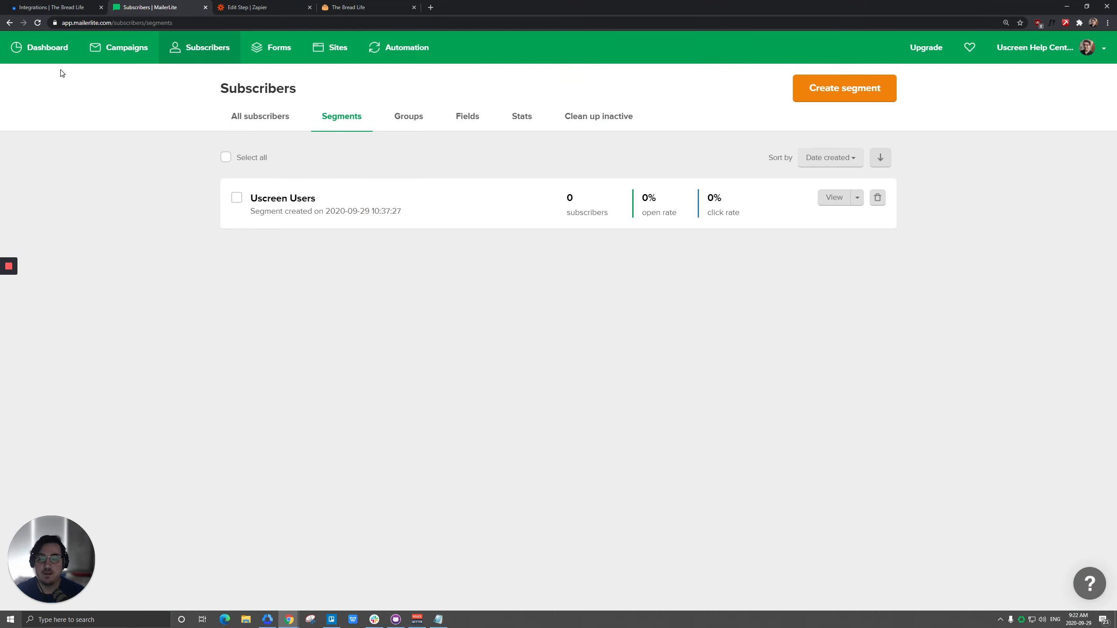
click(52, 7)
click(37, 120)
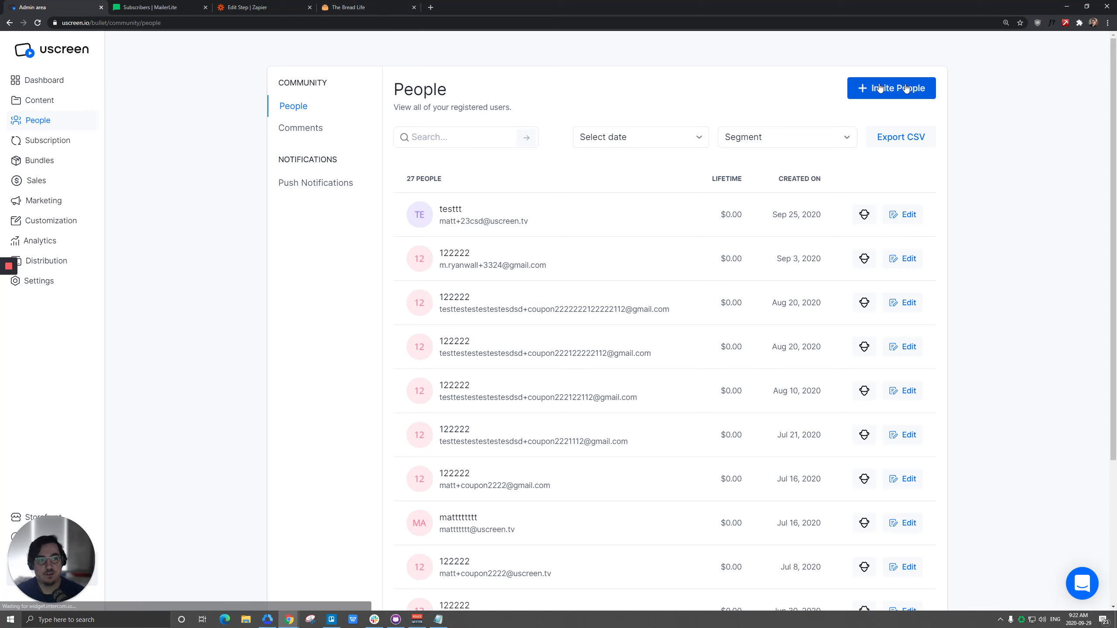
View The Bread Life's customer information checkout form, and switch to MailerLite to view the list of all subscribers.
click(361, 7)
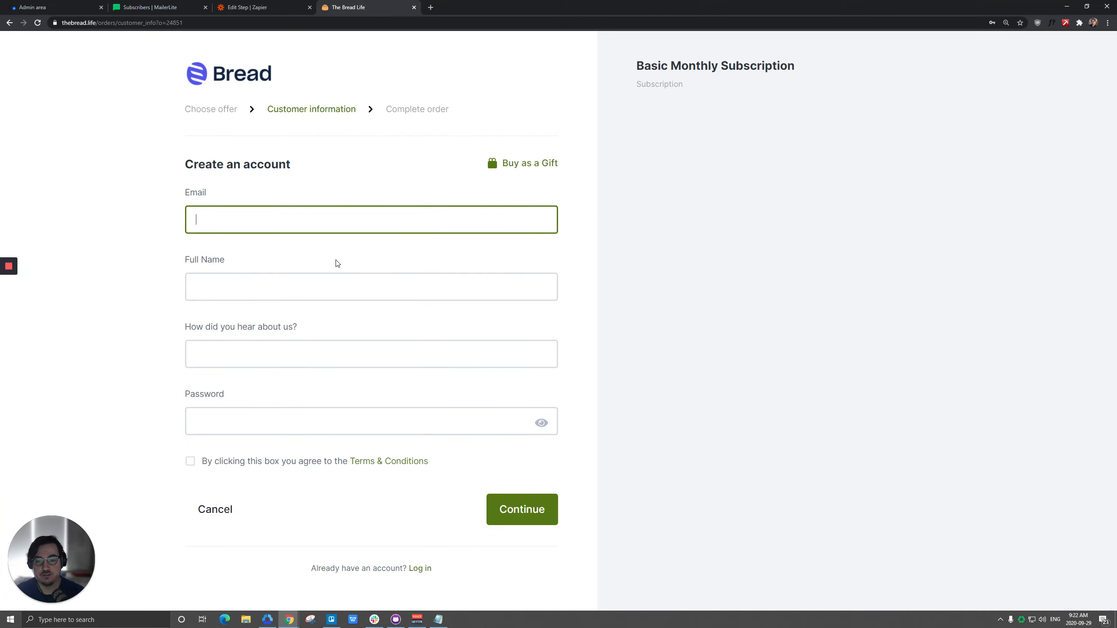
click(151, 8)
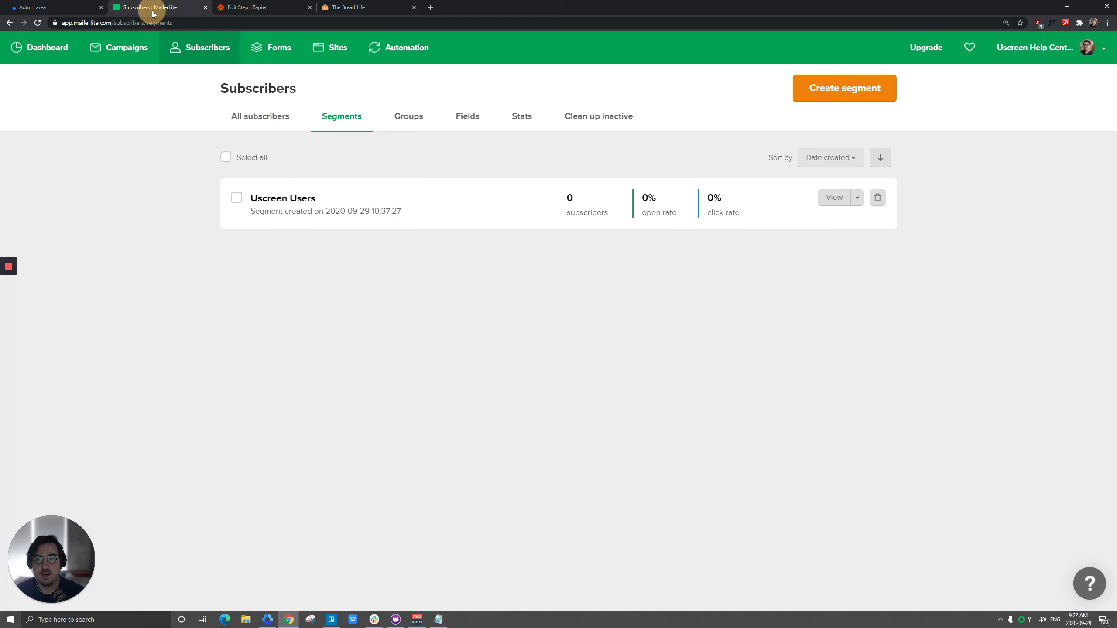
click(199, 47)
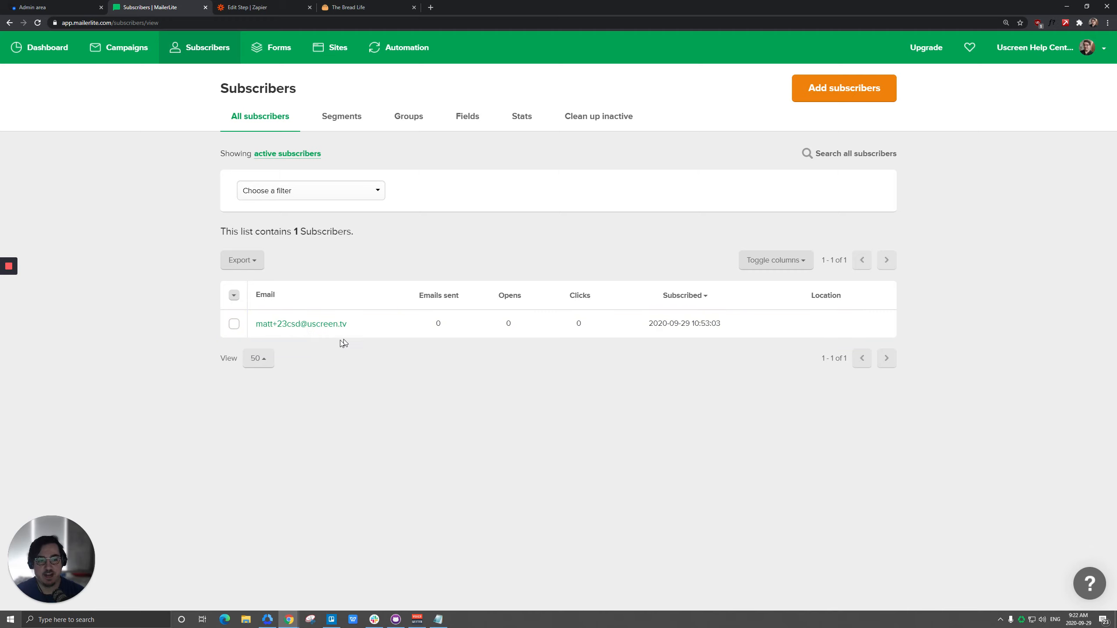
Switch to Zapier and create a new Zap that uses Uscreen's New Customer event as its trigger.
click(249, 9)
click(12, 70)
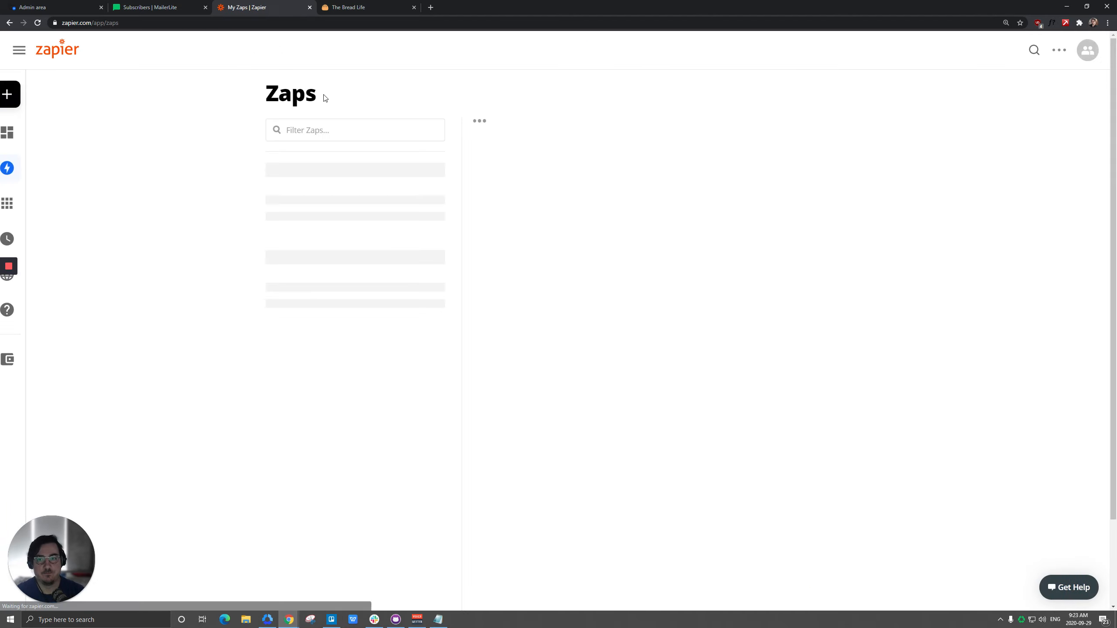
click(77, 104)
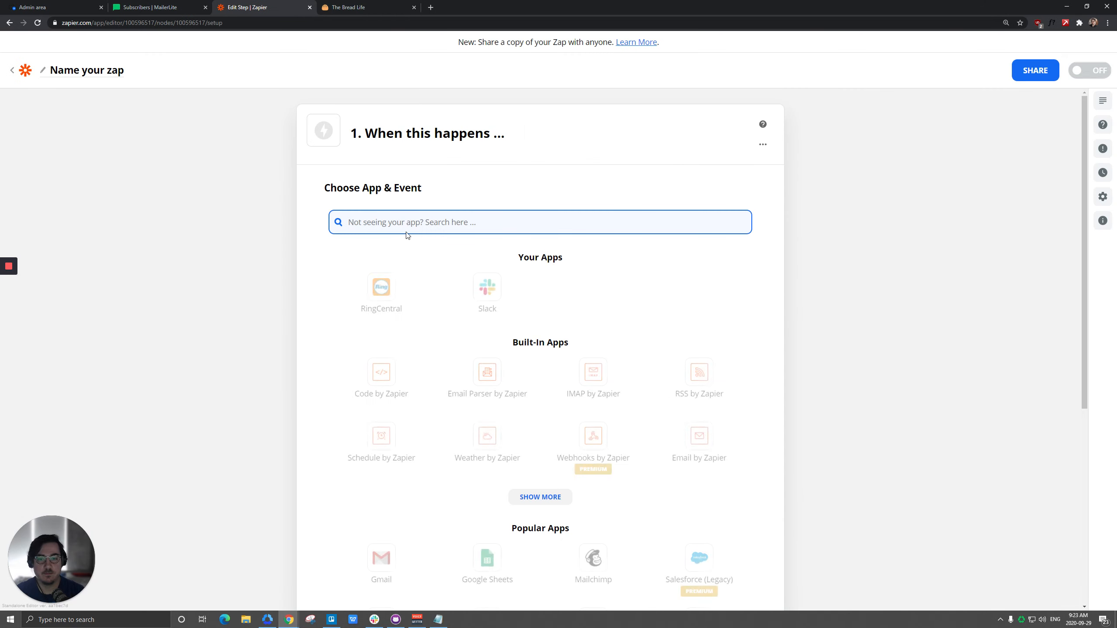
text(uscreen)
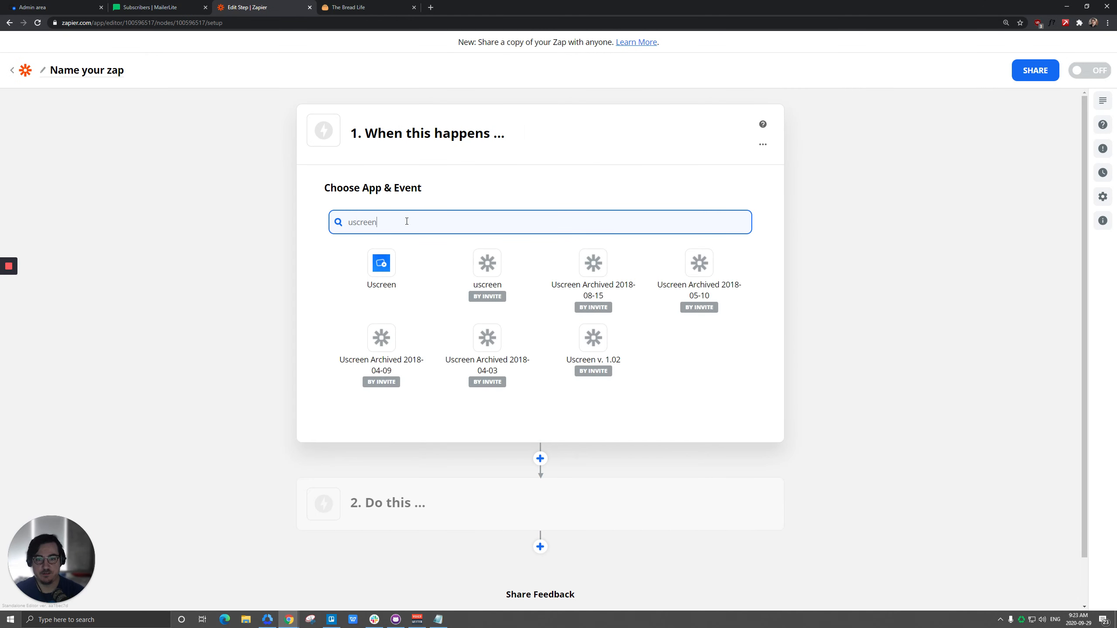
click(389, 264)
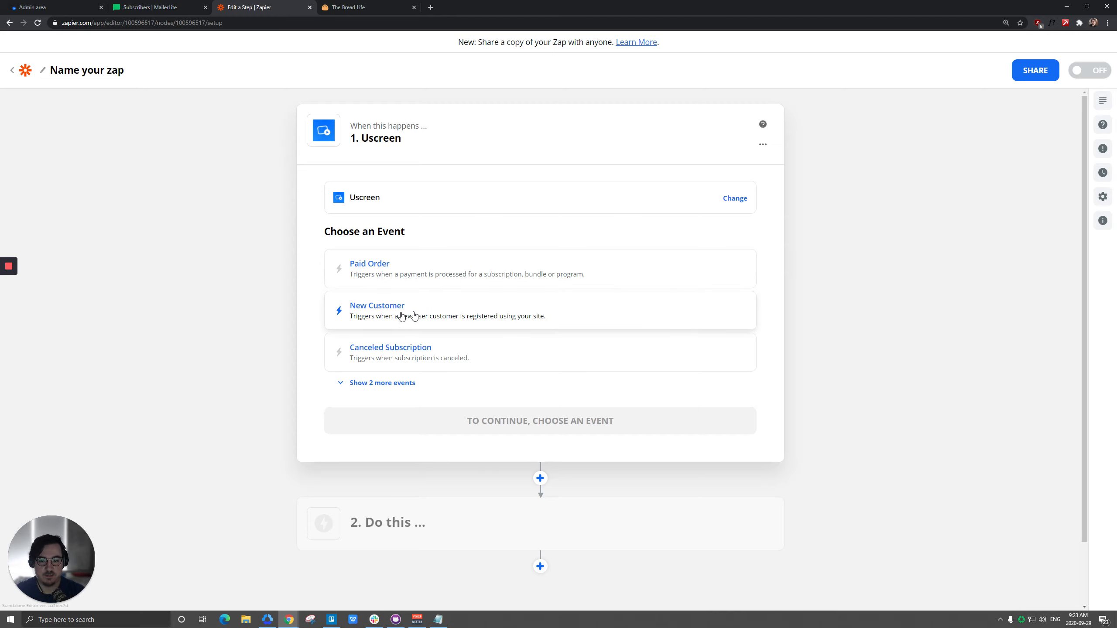
click(428, 318)
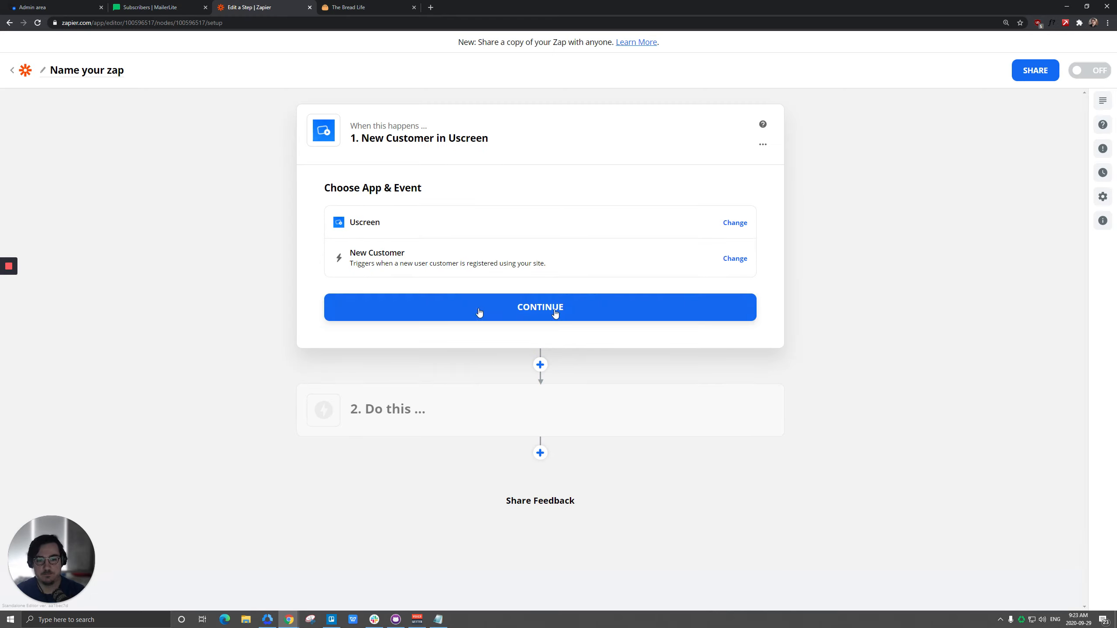
click(550, 311)
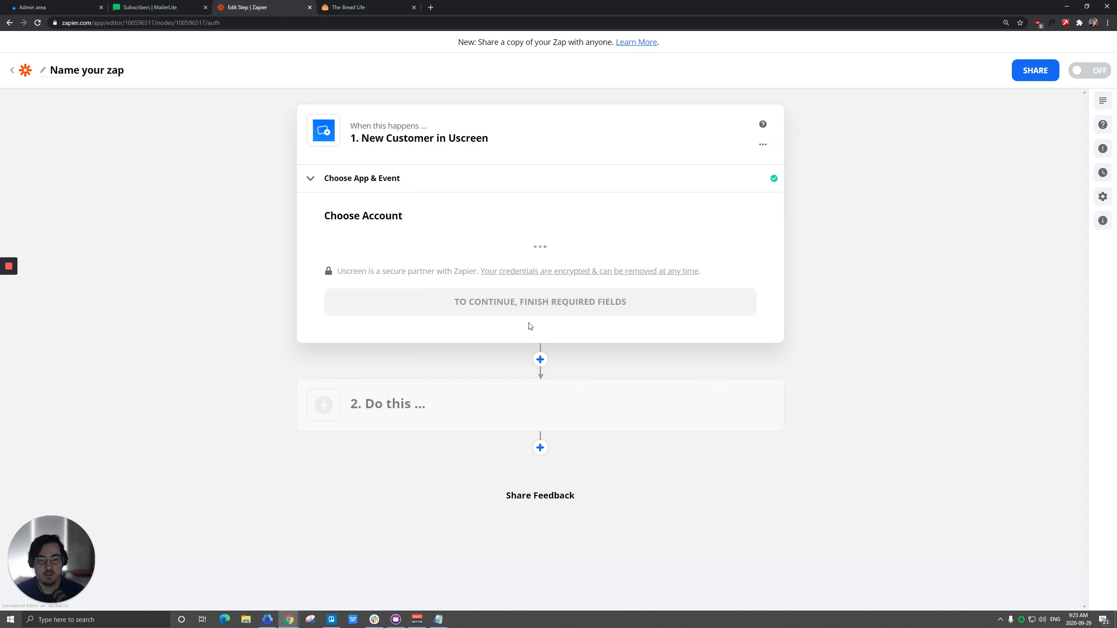
Choose the Uscreen The Bread Life account for the trigger and test it with a recent customer.
click(365, 268)
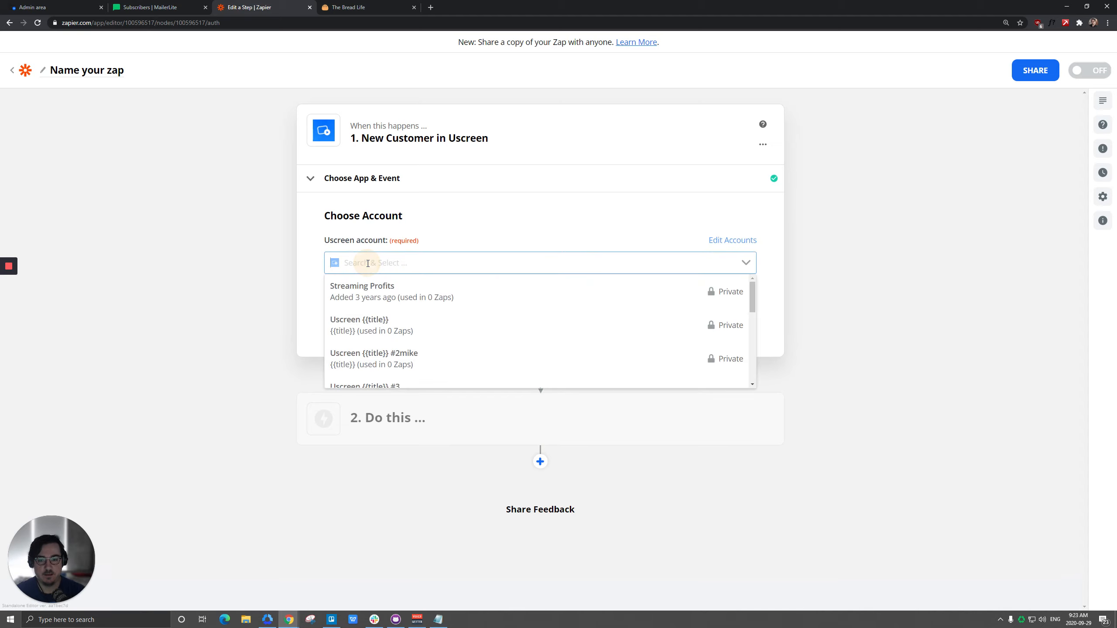
text(bread)
click(373, 298)
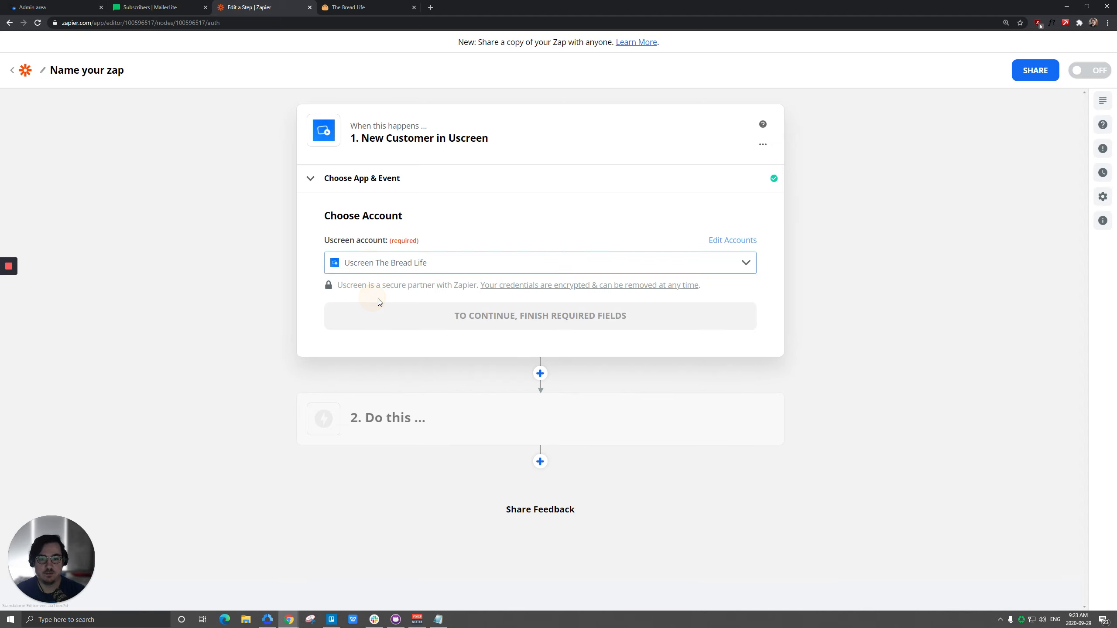
click(502, 318)
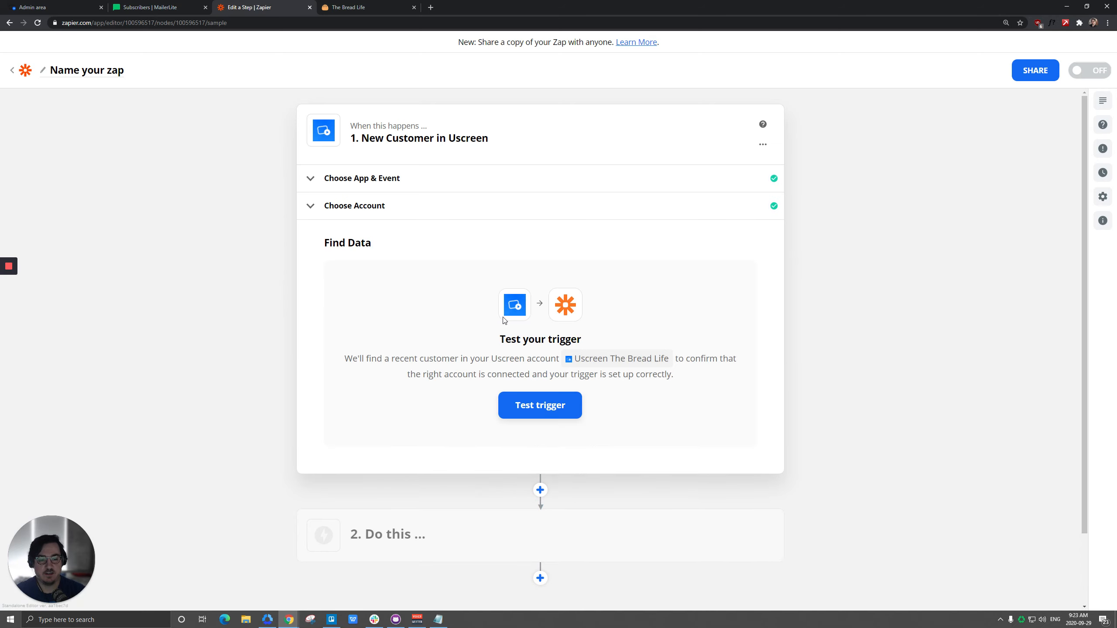
click(531, 402)
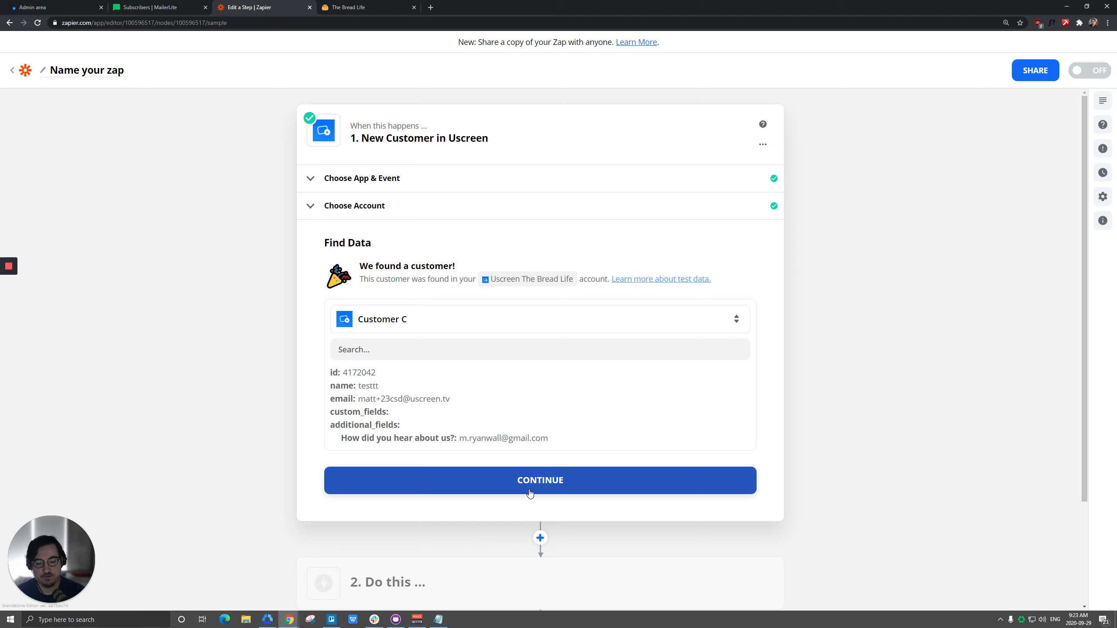
click(540, 481)
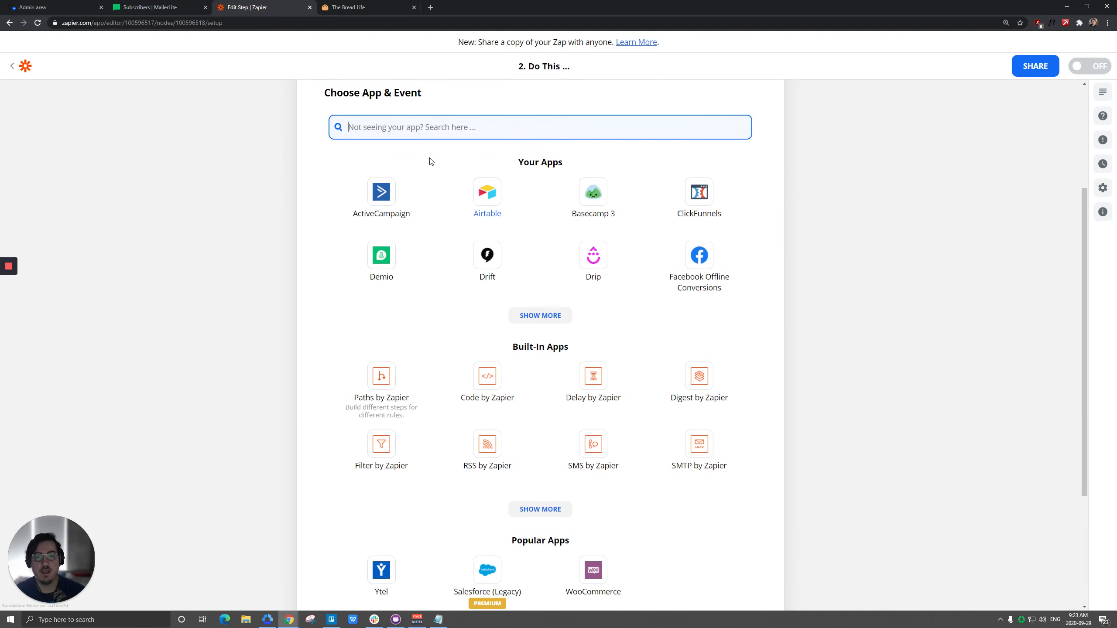
Set the Zap's action to MailerLite with the Create/Update Subscriber event.
text(mailer)
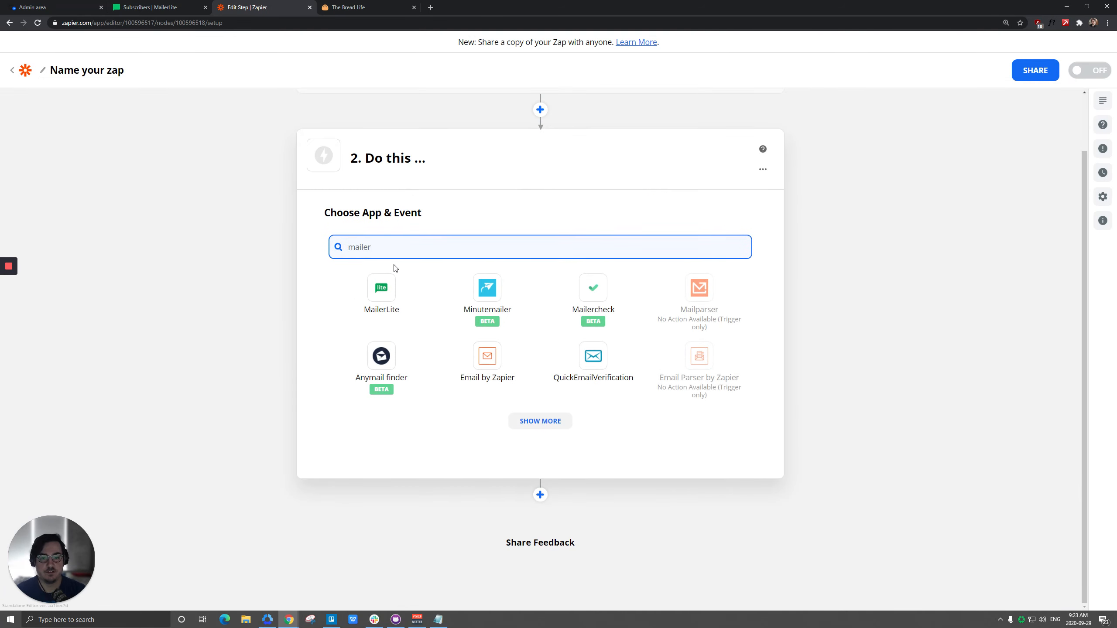
click(387, 291)
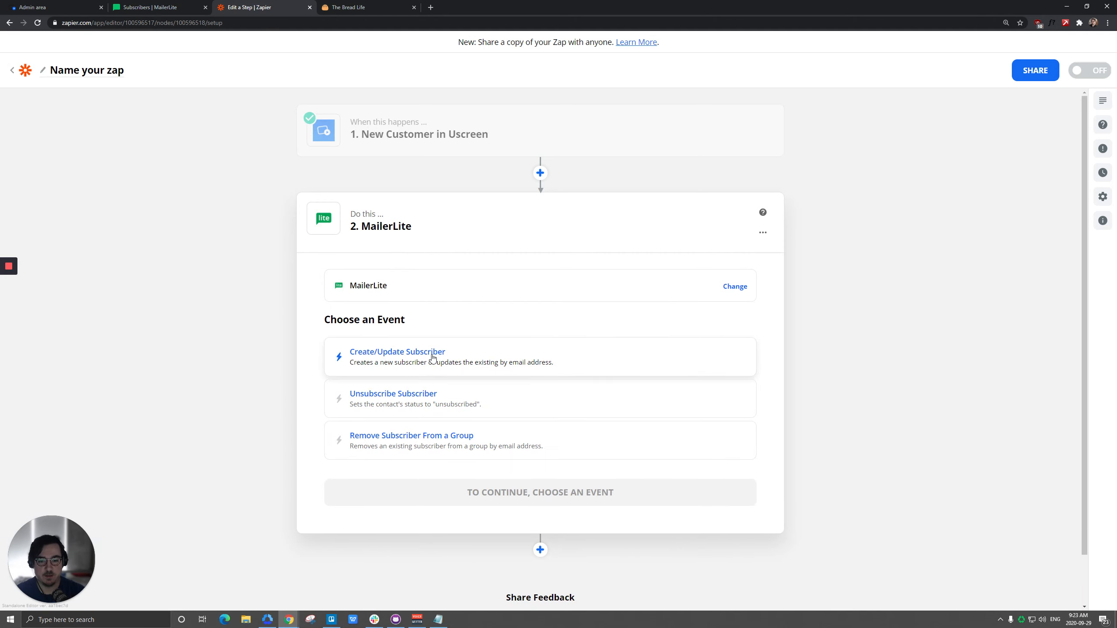
click(464, 364)
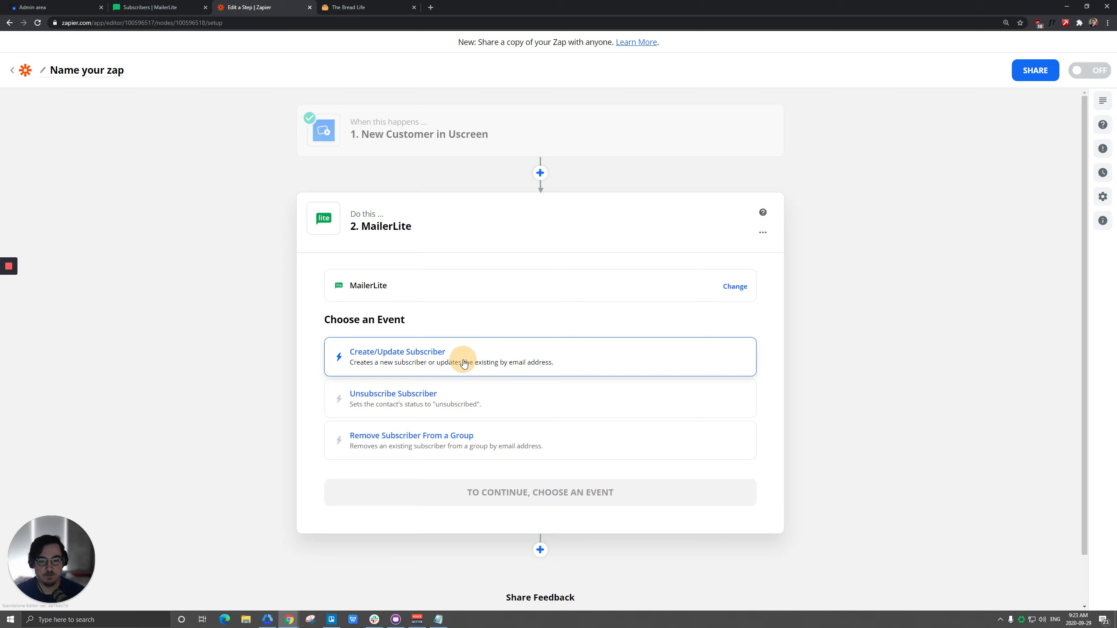
click(543, 395)
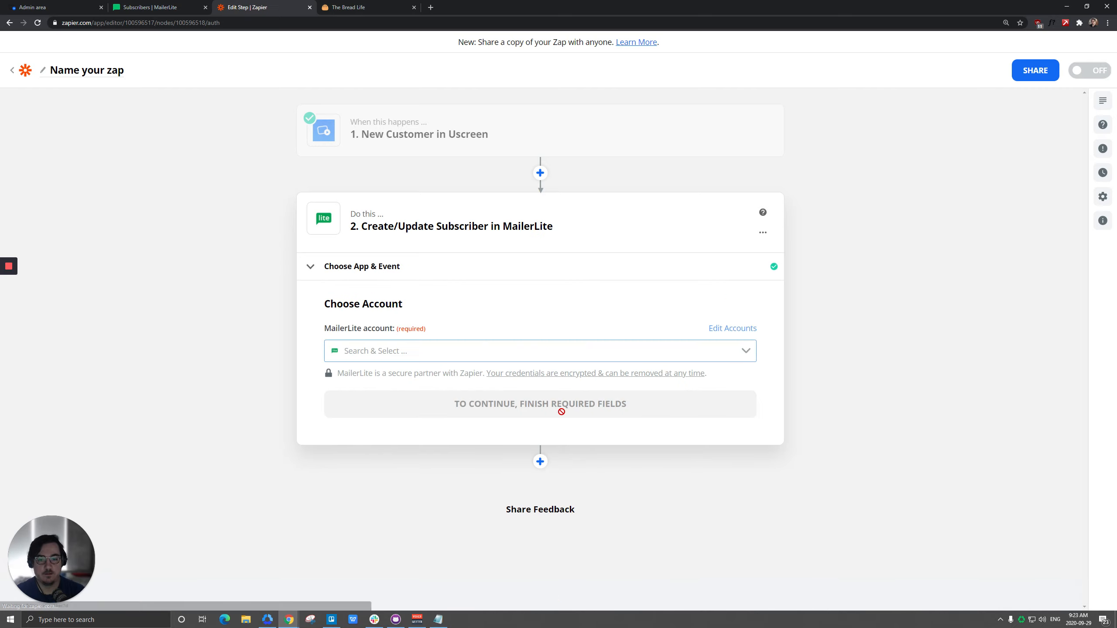
Choose the MailerLite Uscreen Help Center account for the action.
click(411, 355)
click(392, 387)
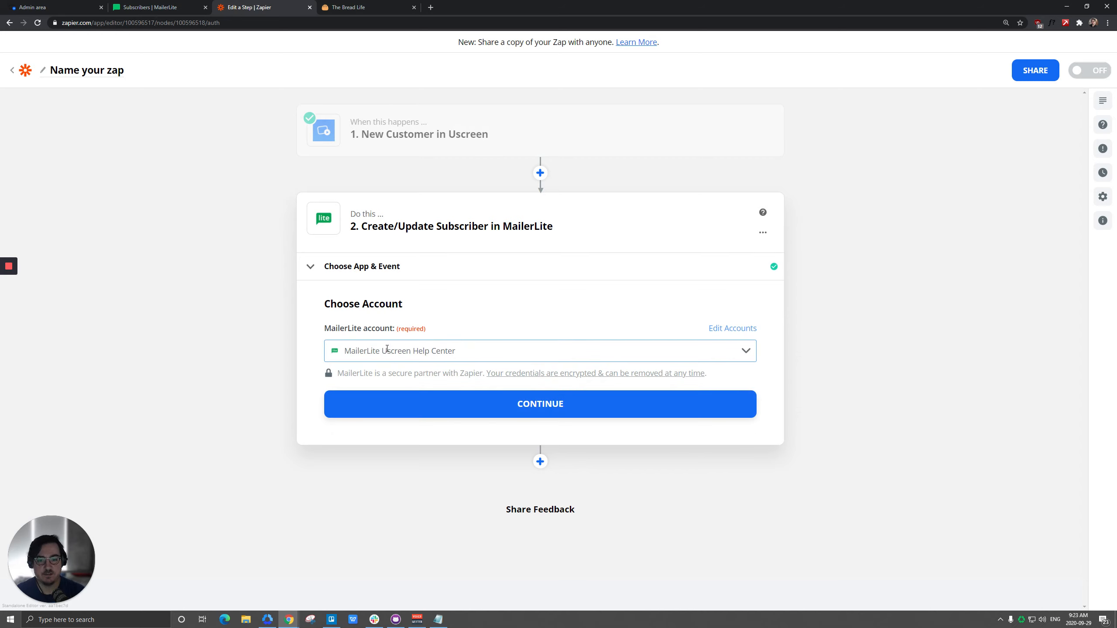
click(521, 409)
Switch to MailerLite and look up the API key in the Developer API integration.
click(147, 7)
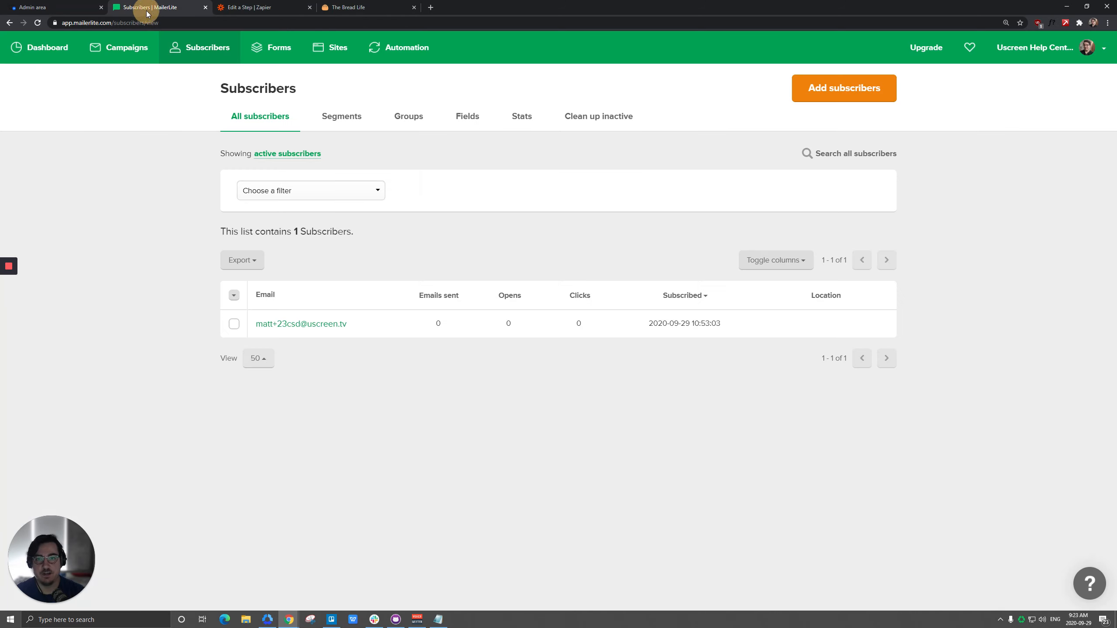
click(1103, 49)
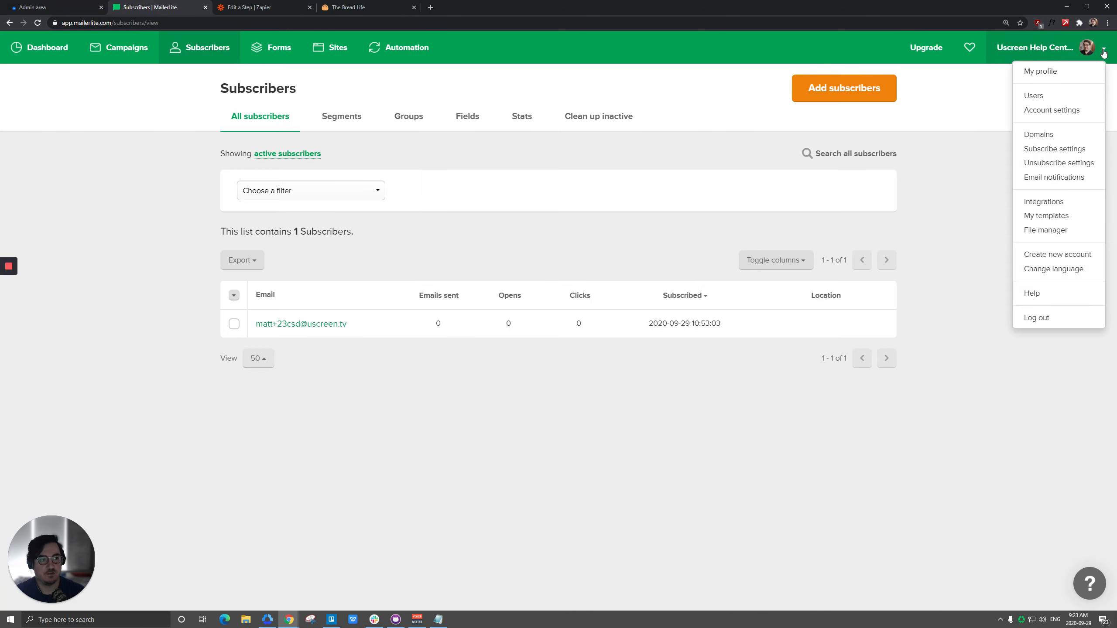
click(1048, 202)
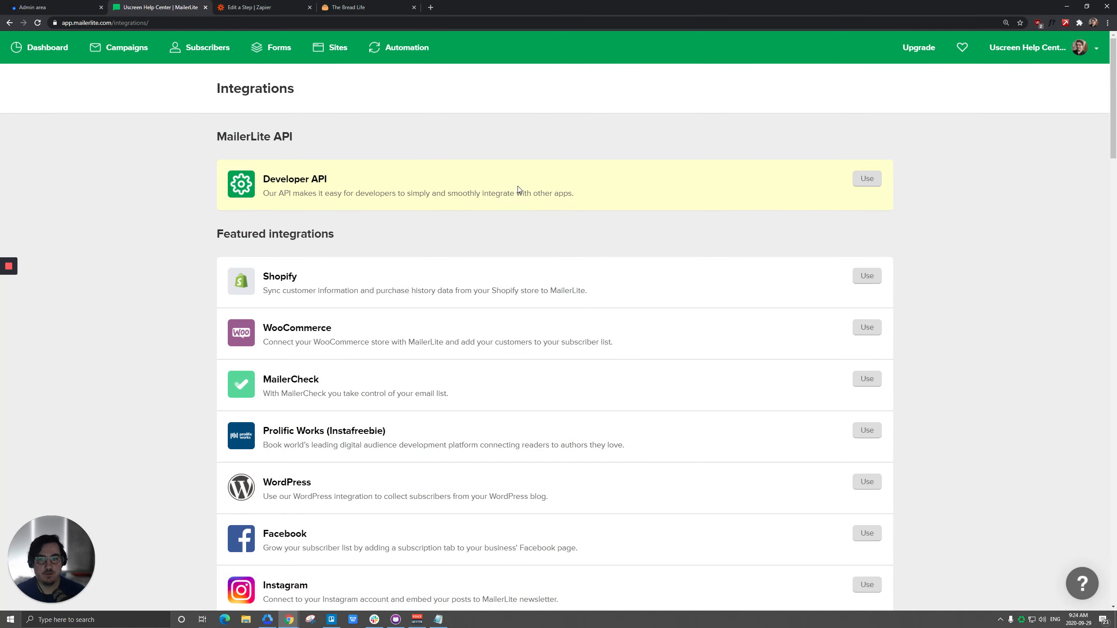
click(867, 178)
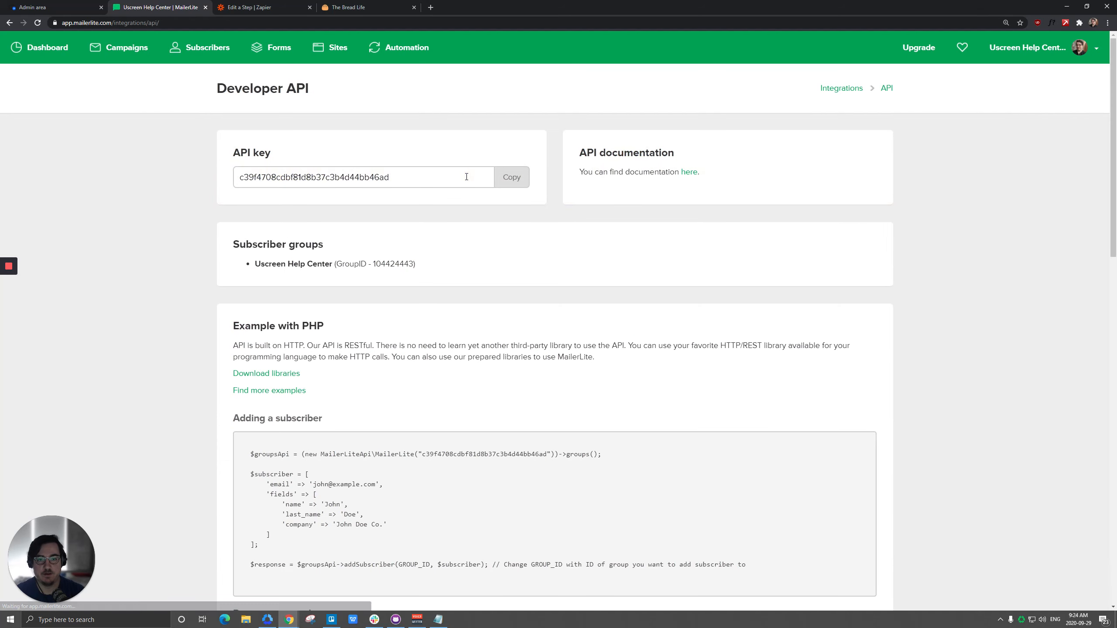
Switch back to Zapier and set the action's subscriber group to Uscreen Help Center.
click(240, 7)
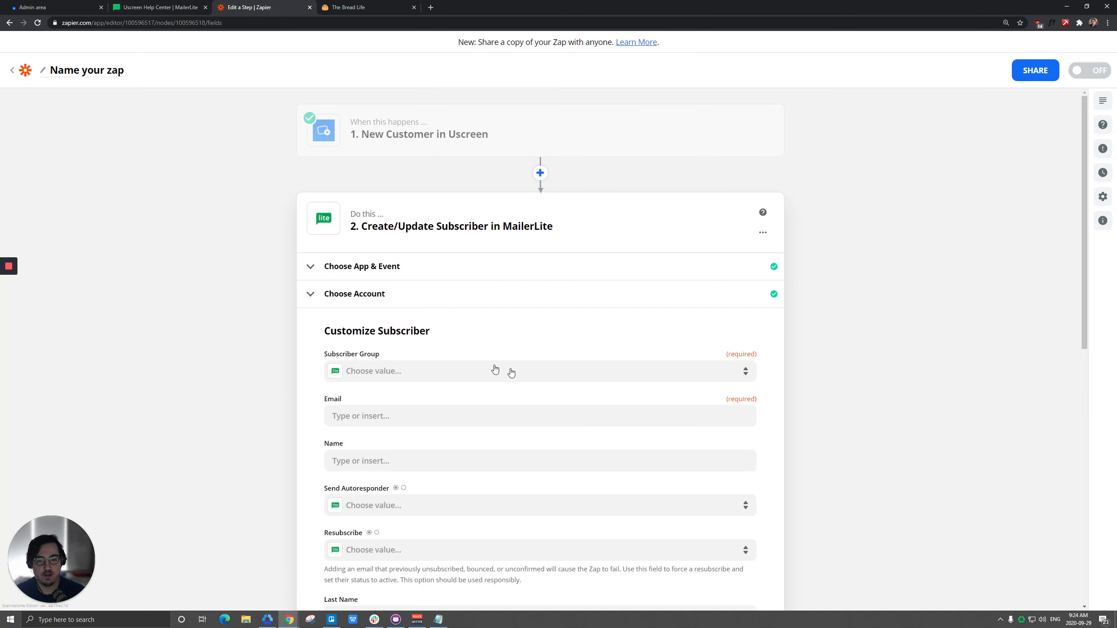
click(393, 372)
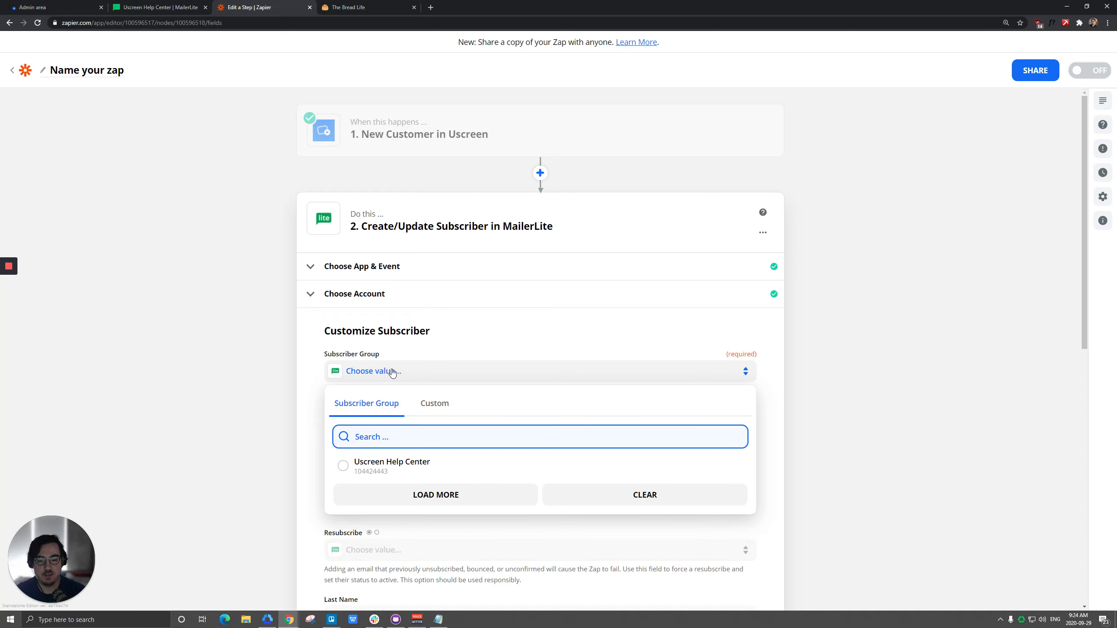
click(376, 468)
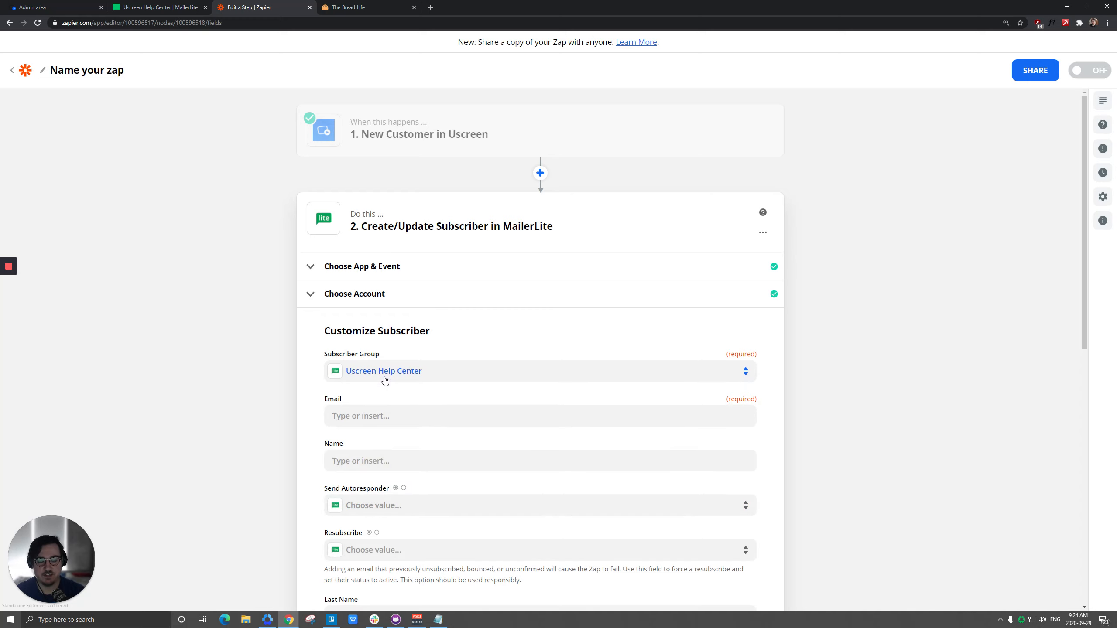
Map the subscriber's Email and Name fields to the Email and Name data from the New Customer in Uscreen trigger.
click(370, 414)
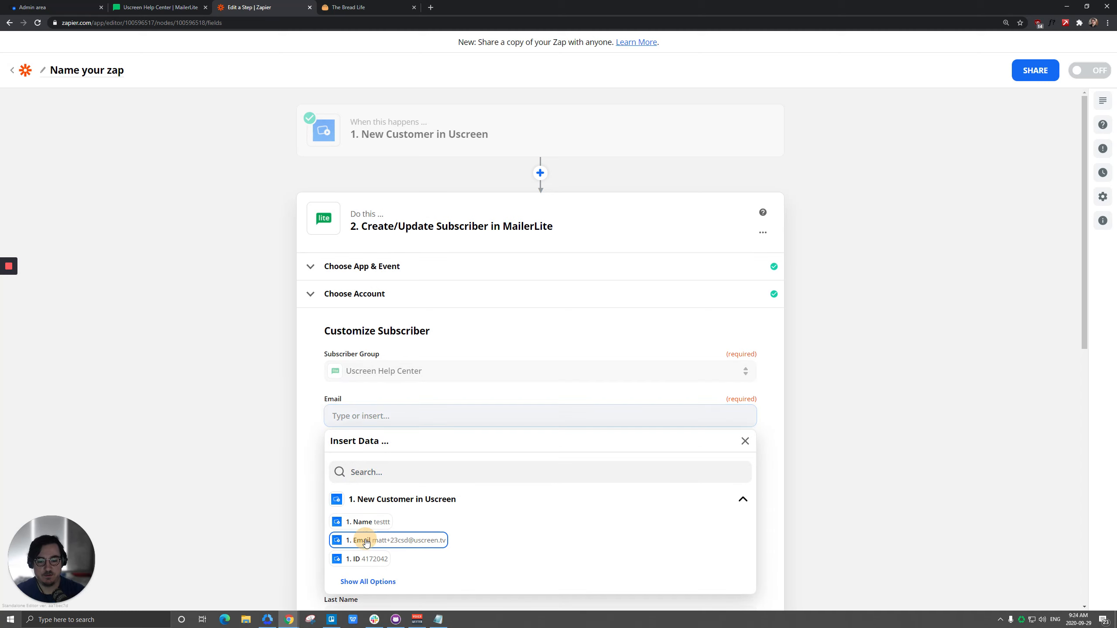
click(358, 540)
click(306, 424)
click(387, 461)
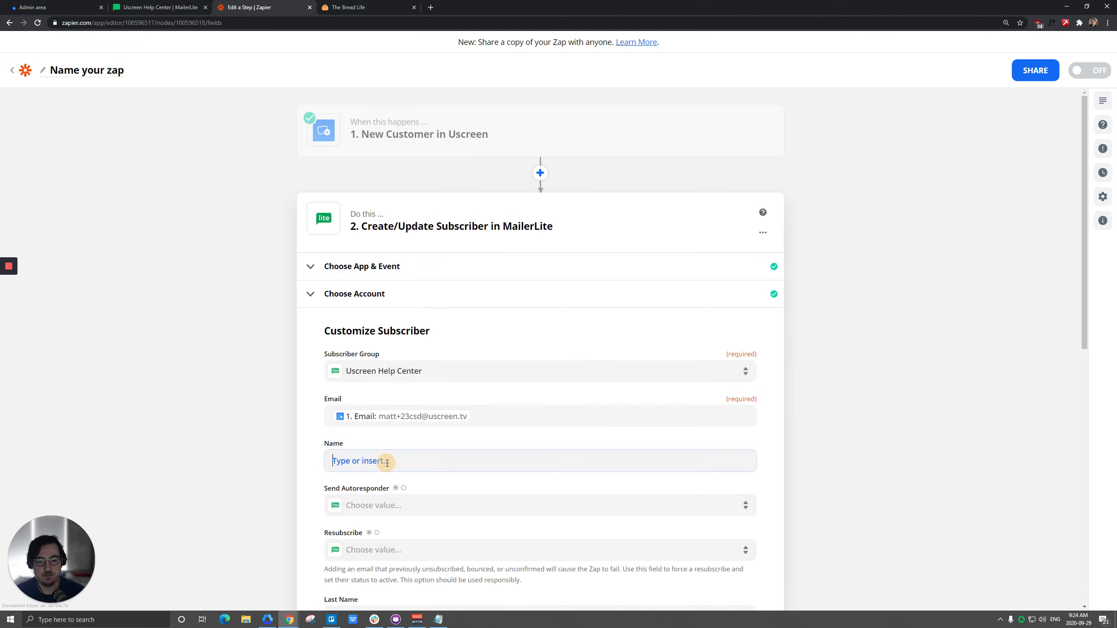
click(360, 522)
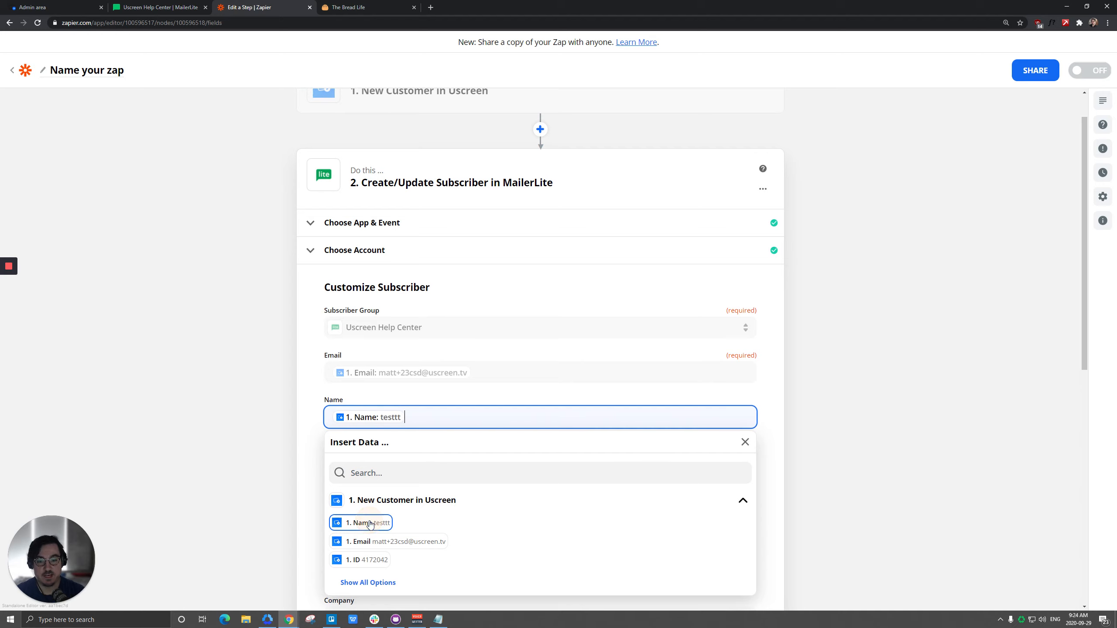
click(313, 400)
scroll(325, 326, down, 4)
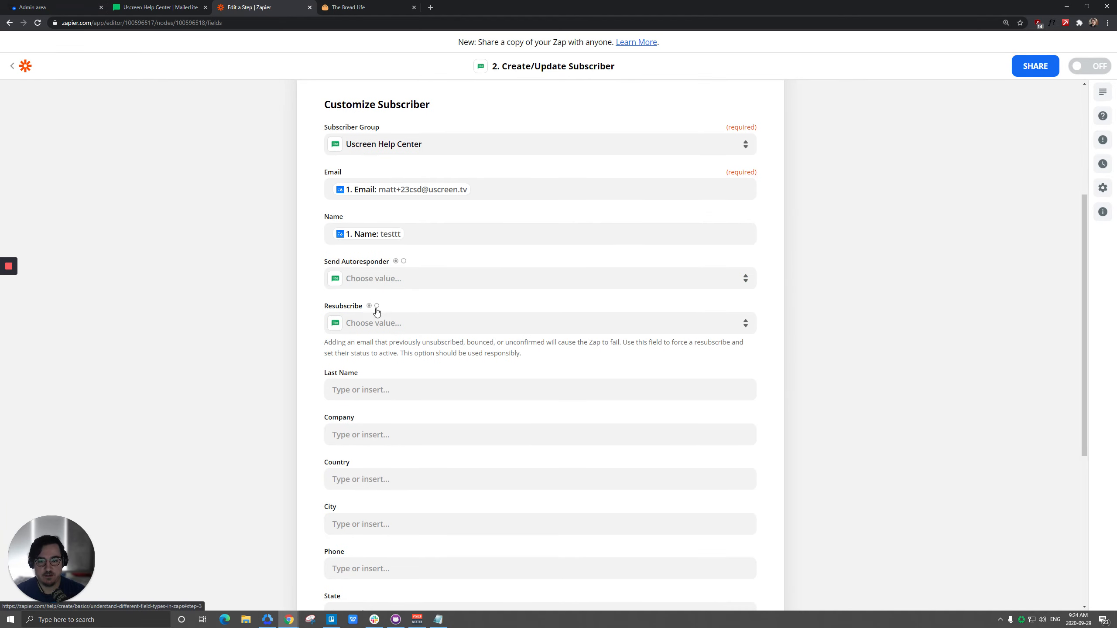
Review the Resubscribe choices and the remaining optional subscriber fields, and compare them with the fields on the Bread sign-up form.
click(404, 327)
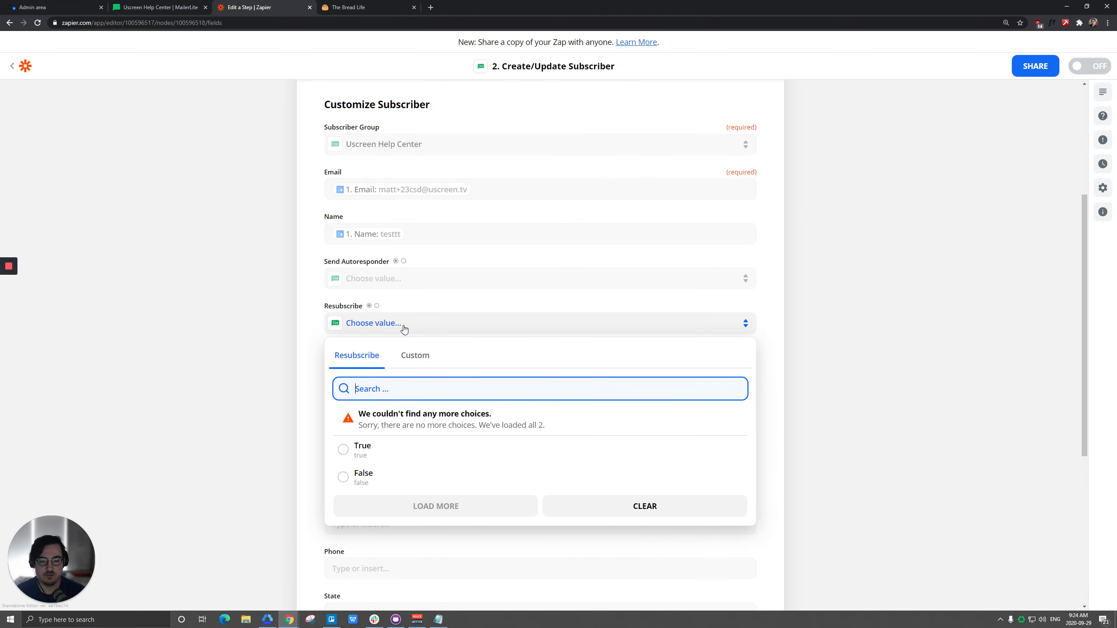
click(313, 313)
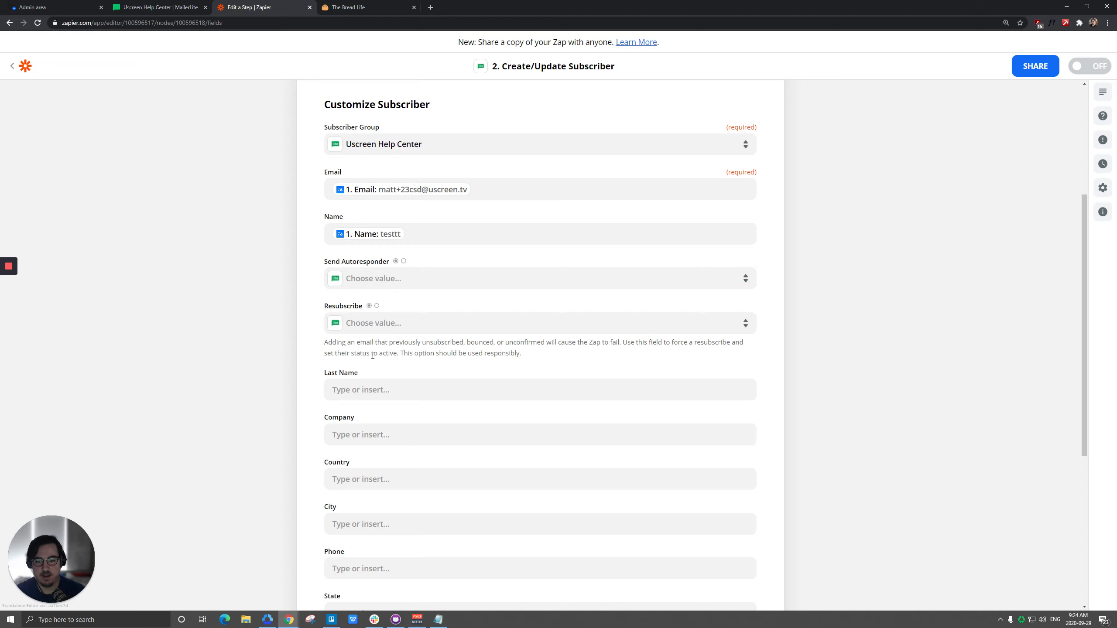
scroll(373, 356, down, 3)
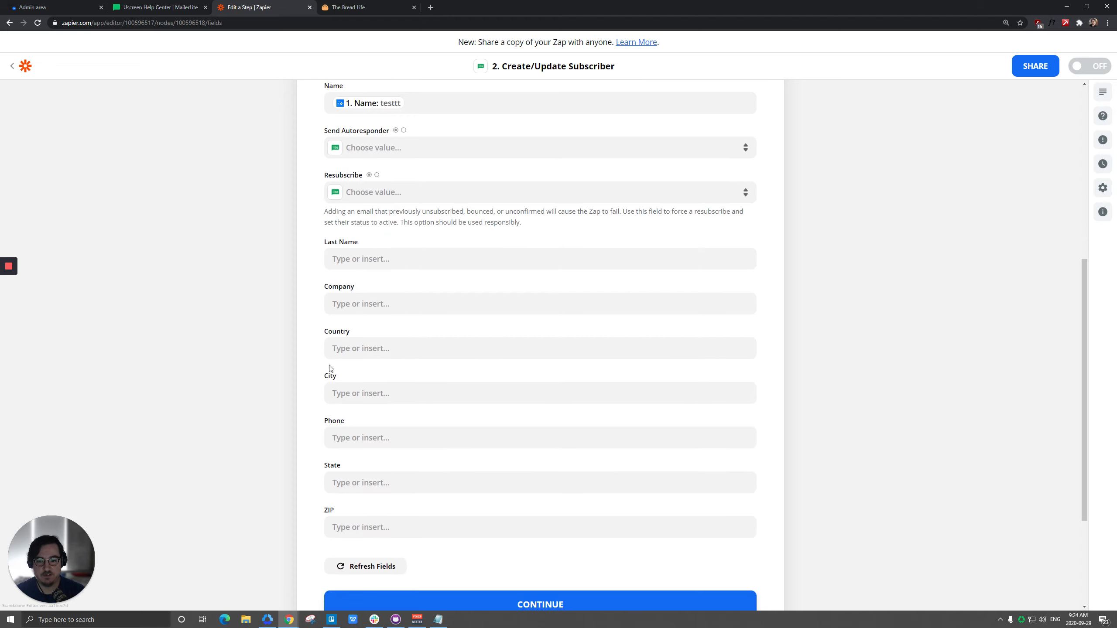
click(347, 7)
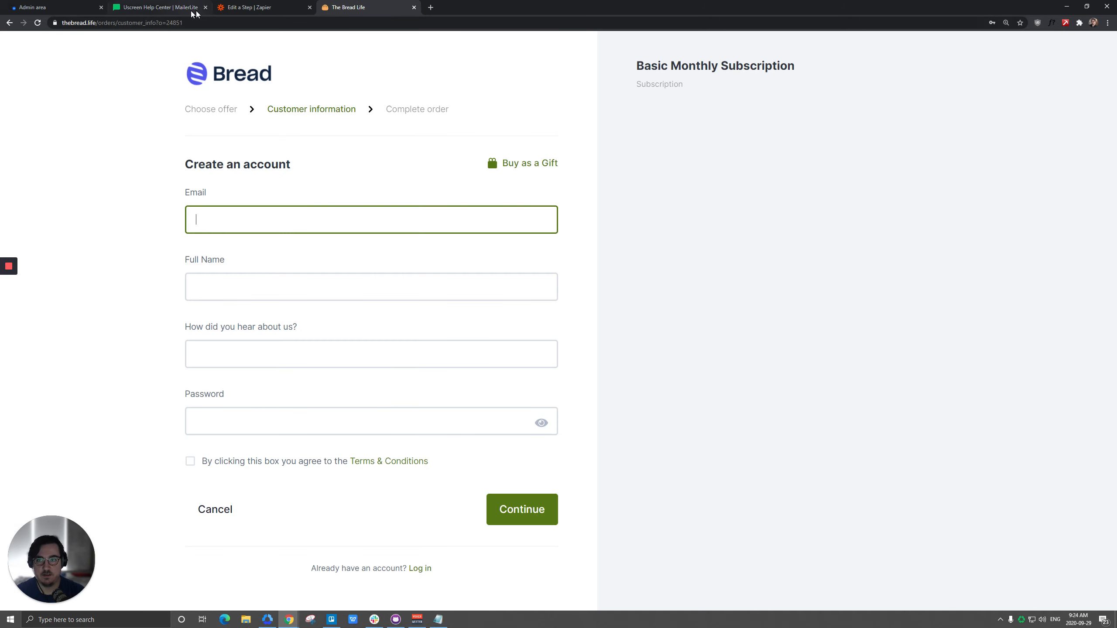
click(231, 8)
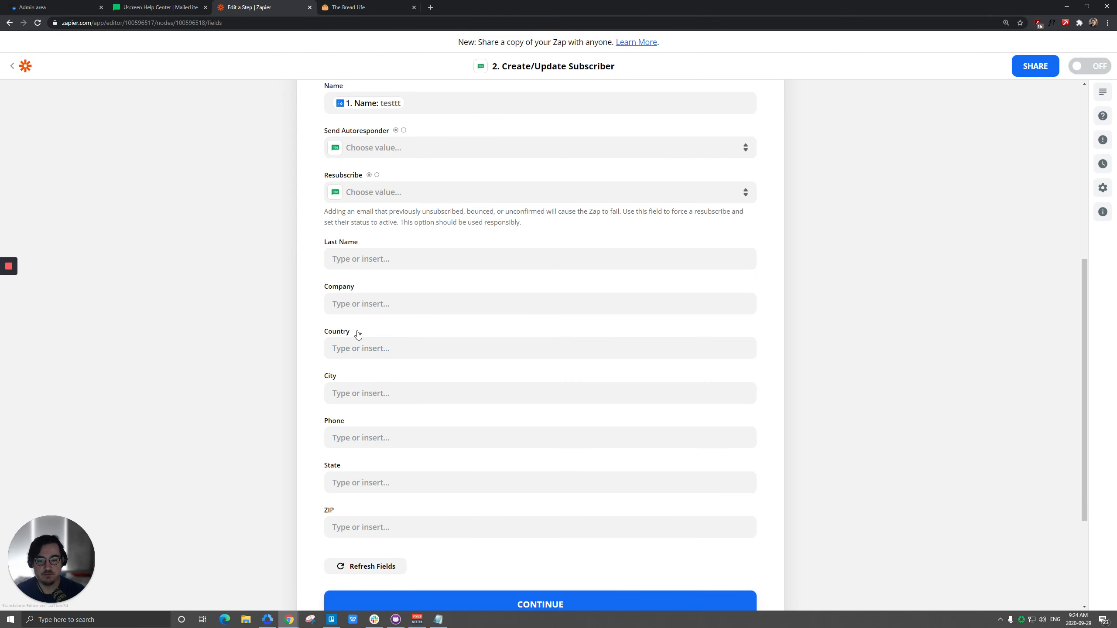
Accept the customized subscriber fields and send a test subscriber to MailerLite for review.
scroll(491, 439, down, 3)
click(528, 474)
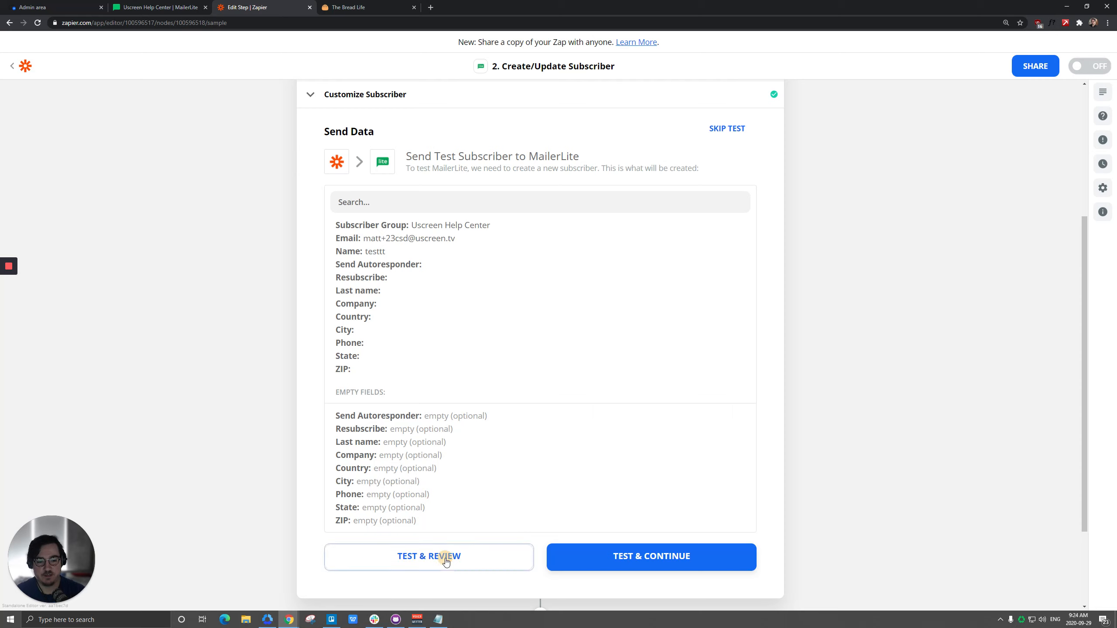
click(444, 558)
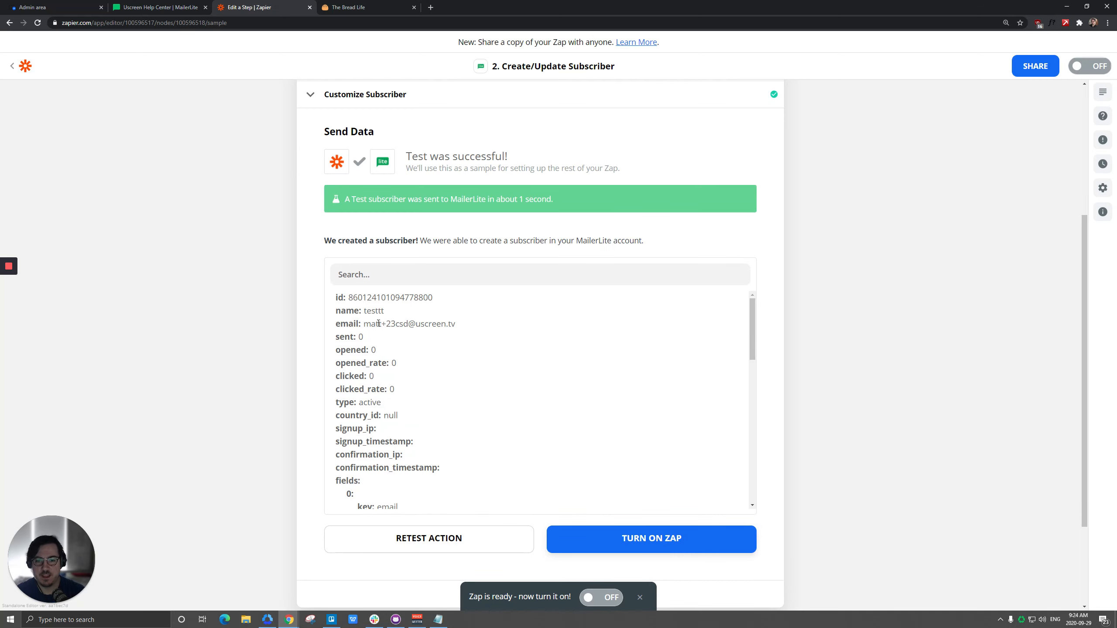
Inspect the test subscriber's email in the result, and switch to MailerLite to view the list of all subscribers.
drag(379, 324, 403, 324)
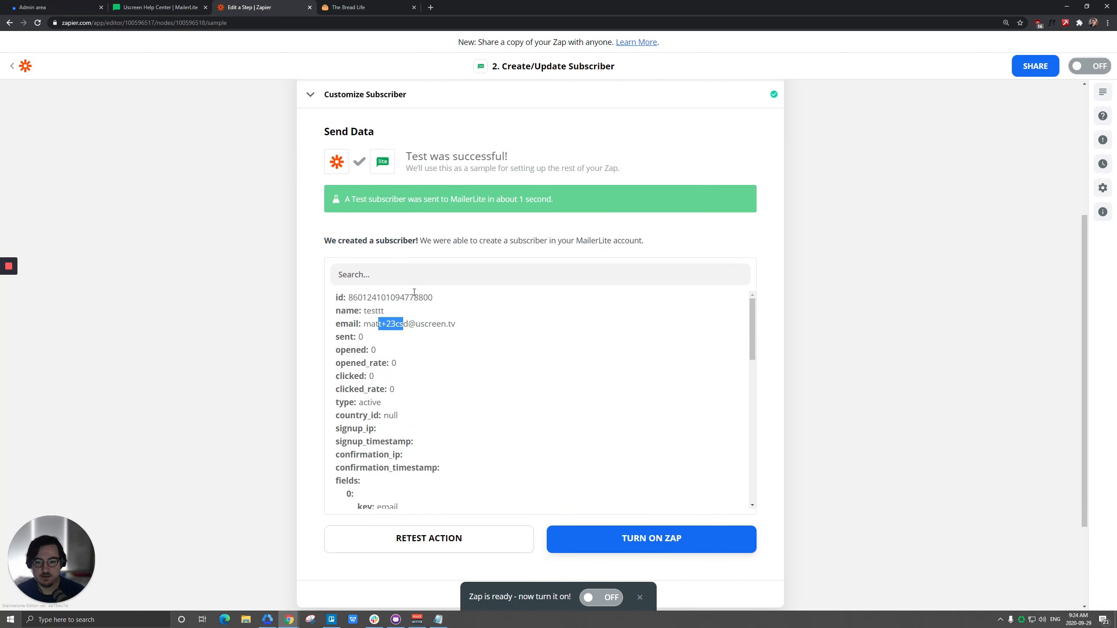
click(175, 8)
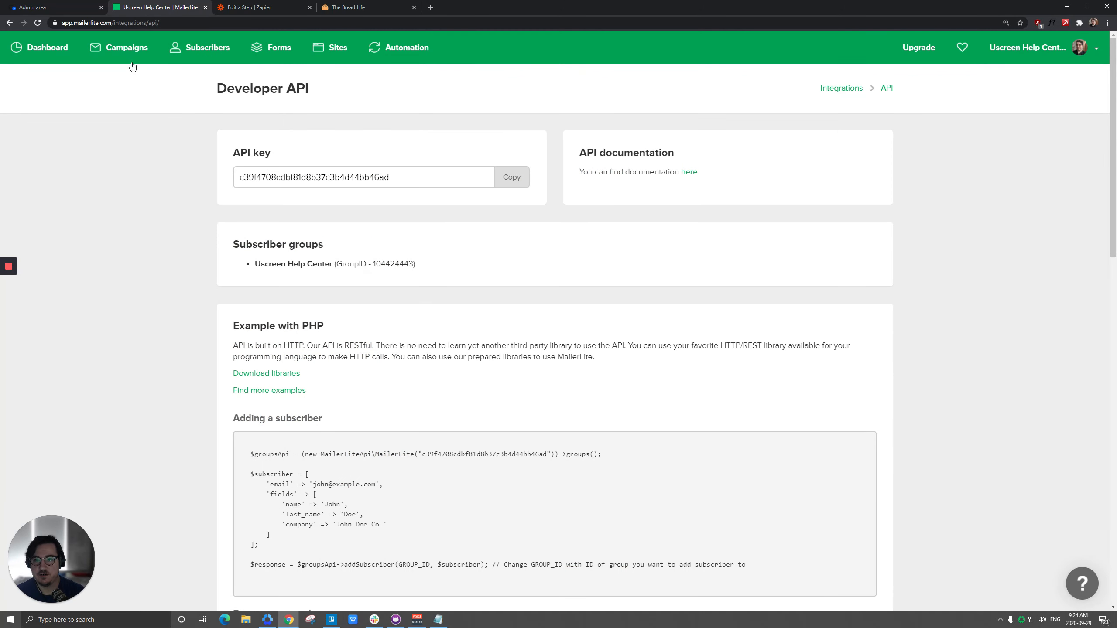
click(199, 46)
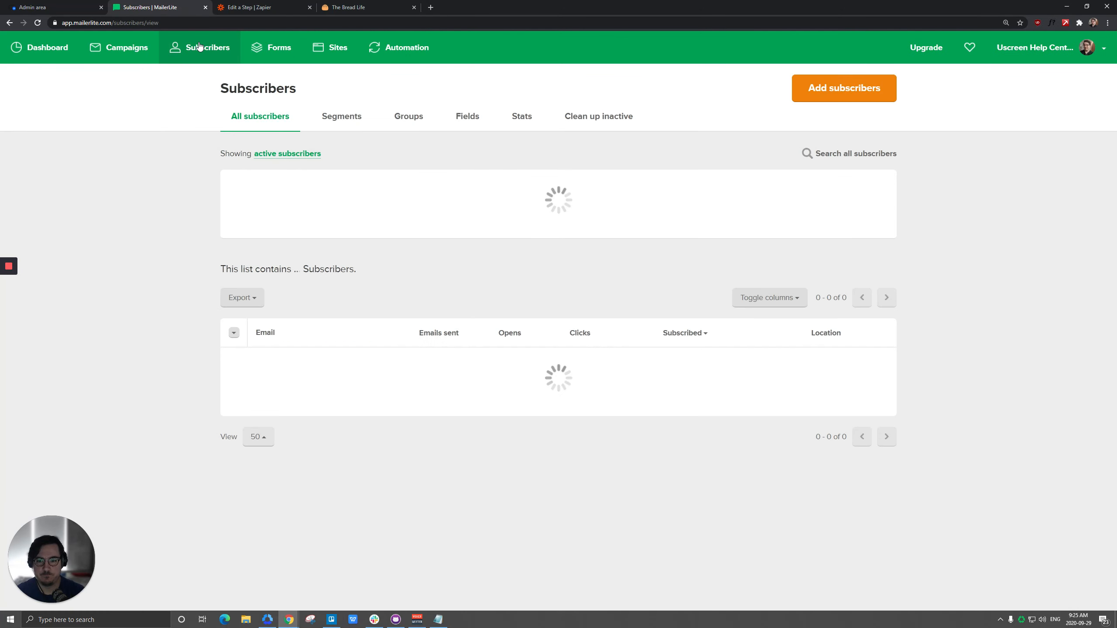
Switch back to Zapier and set the New Customer in Uscreen trigger's sample data to Customer B.
click(217, 6)
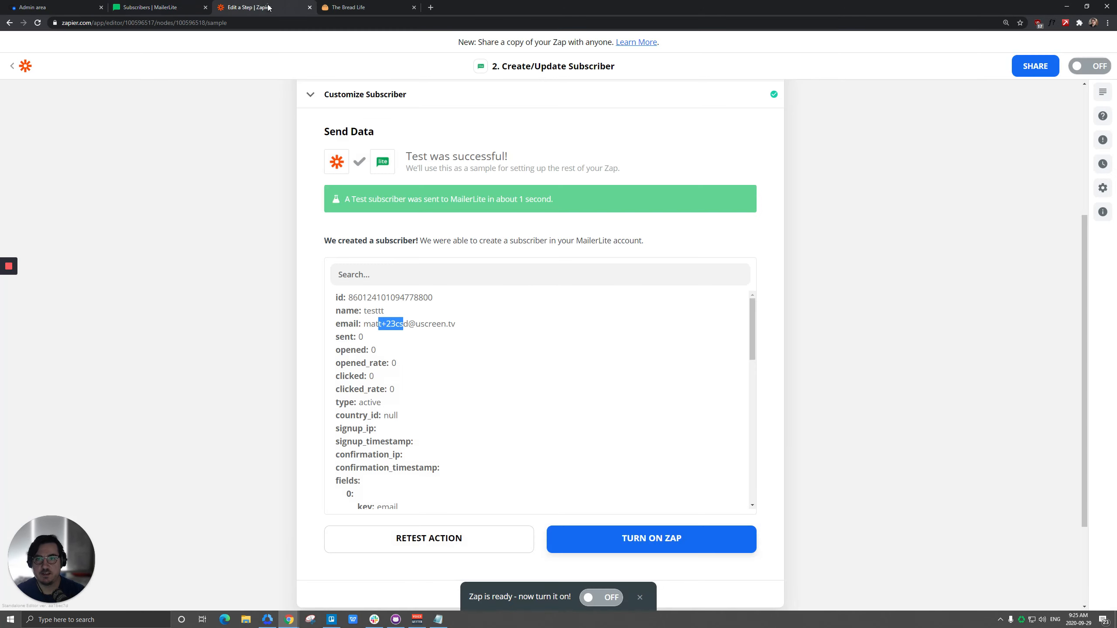
scroll(461, 189, up, 5)
click(434, 139)
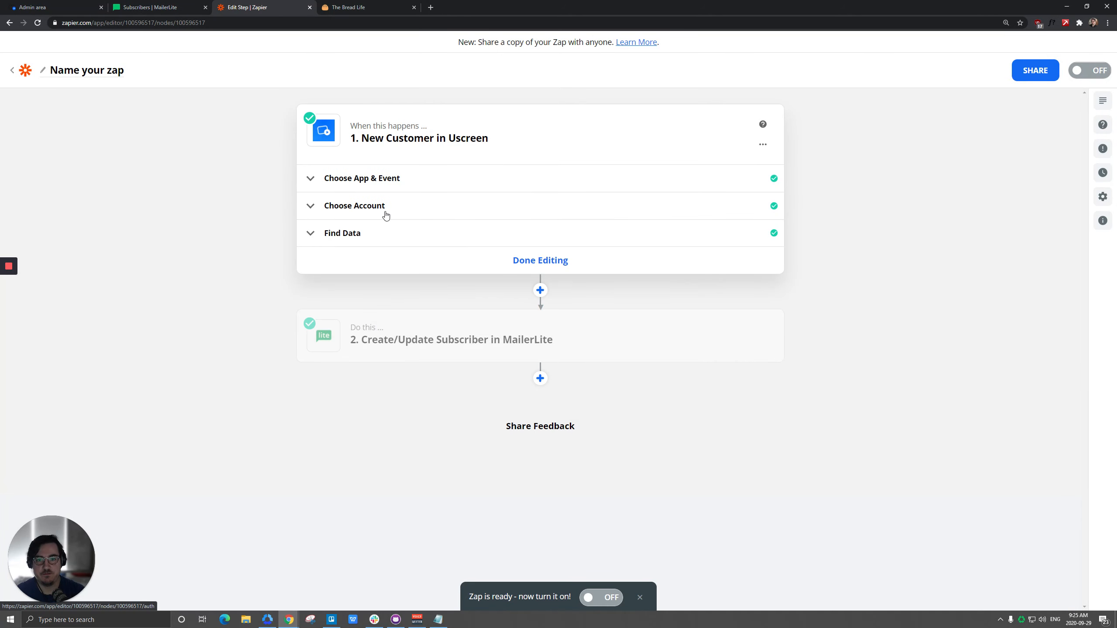
click(347, 239)
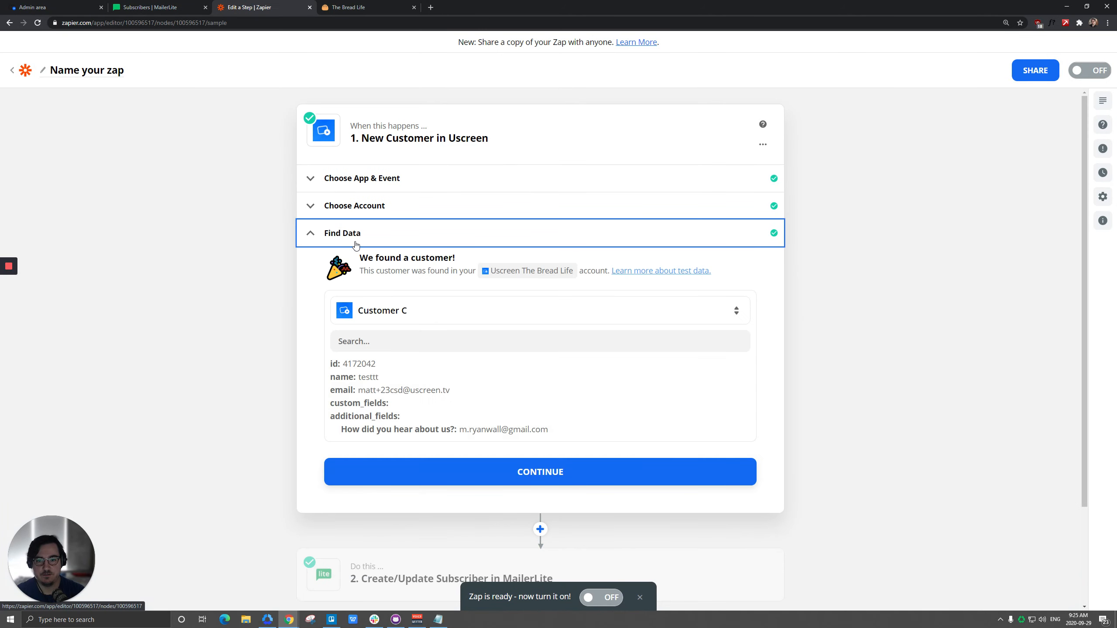
click(396, 314)
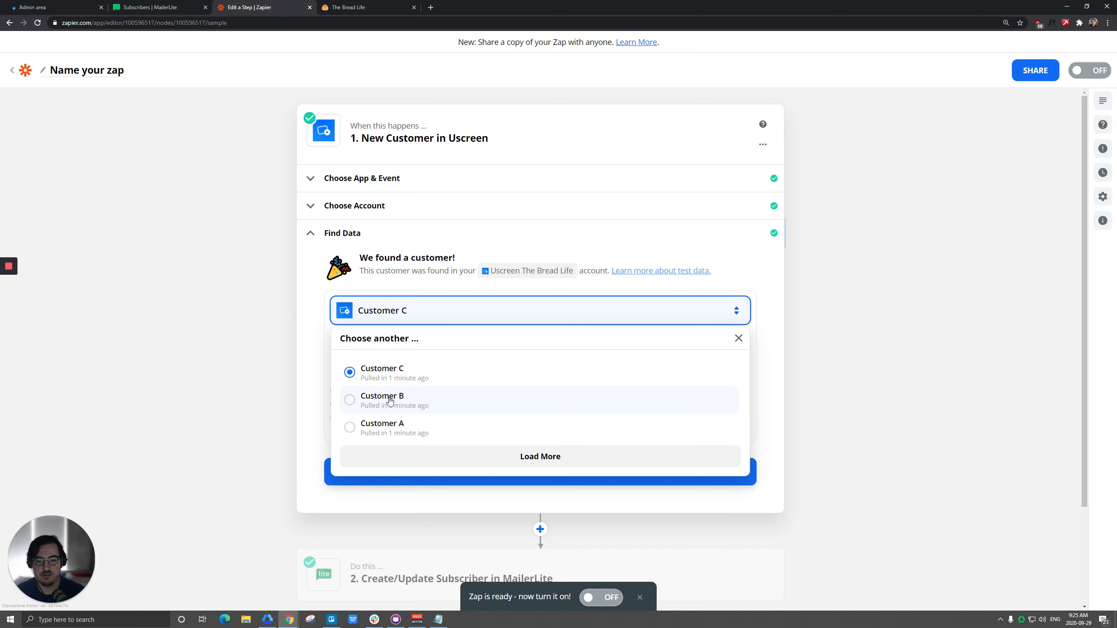
click(389, 400)
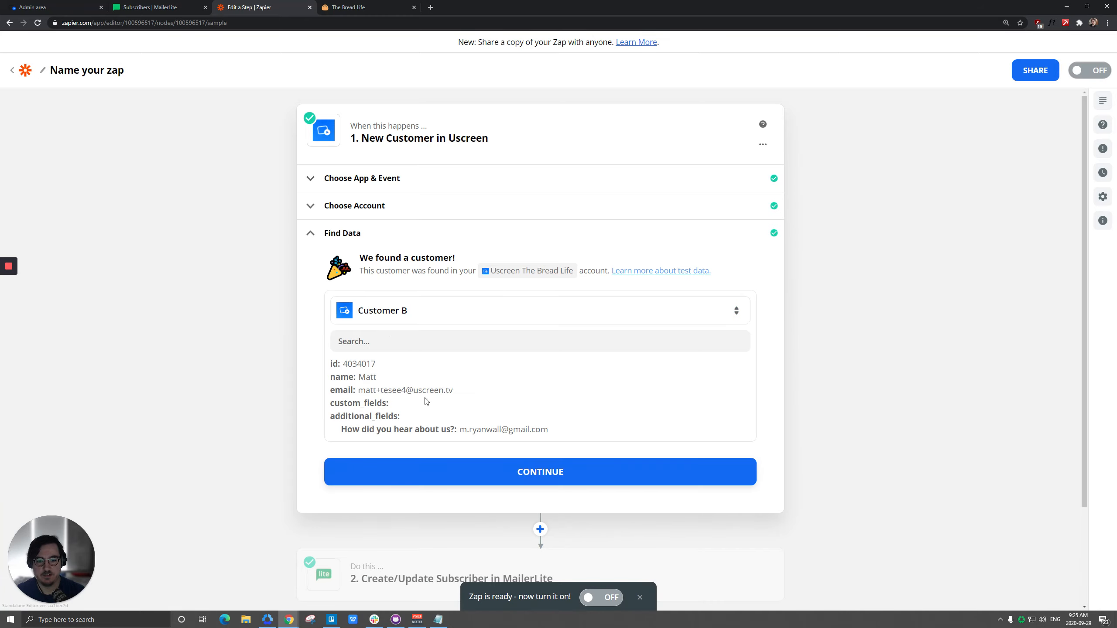
click(471, 473)
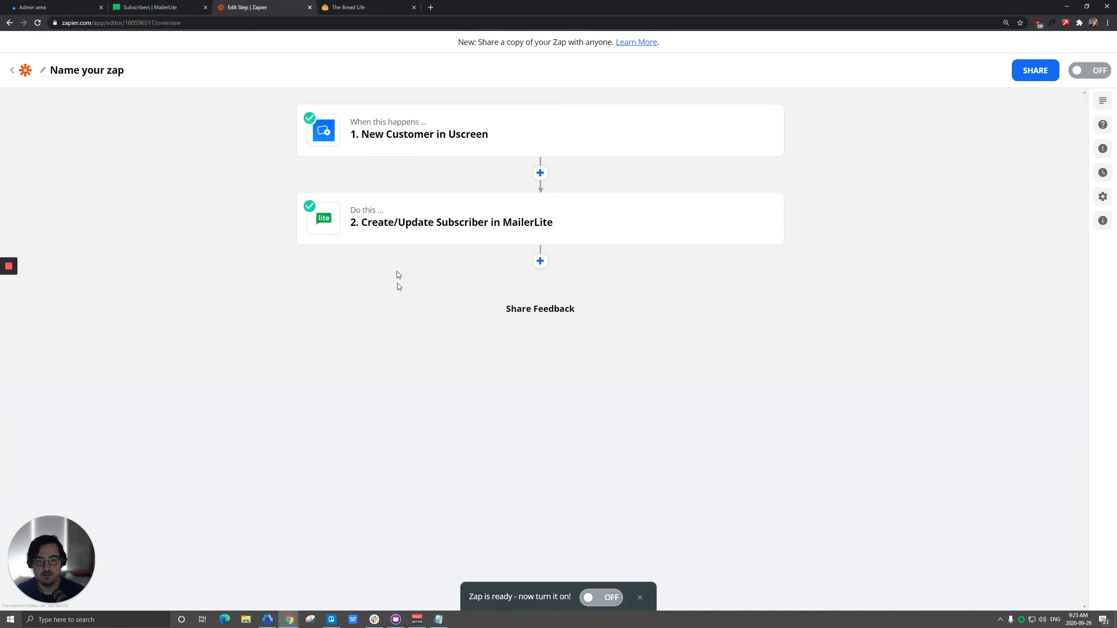
Retest the Create/Update Subscriber in MailerLite action with the newly selected sample customer.
click(399, 220)
click(353, 350)
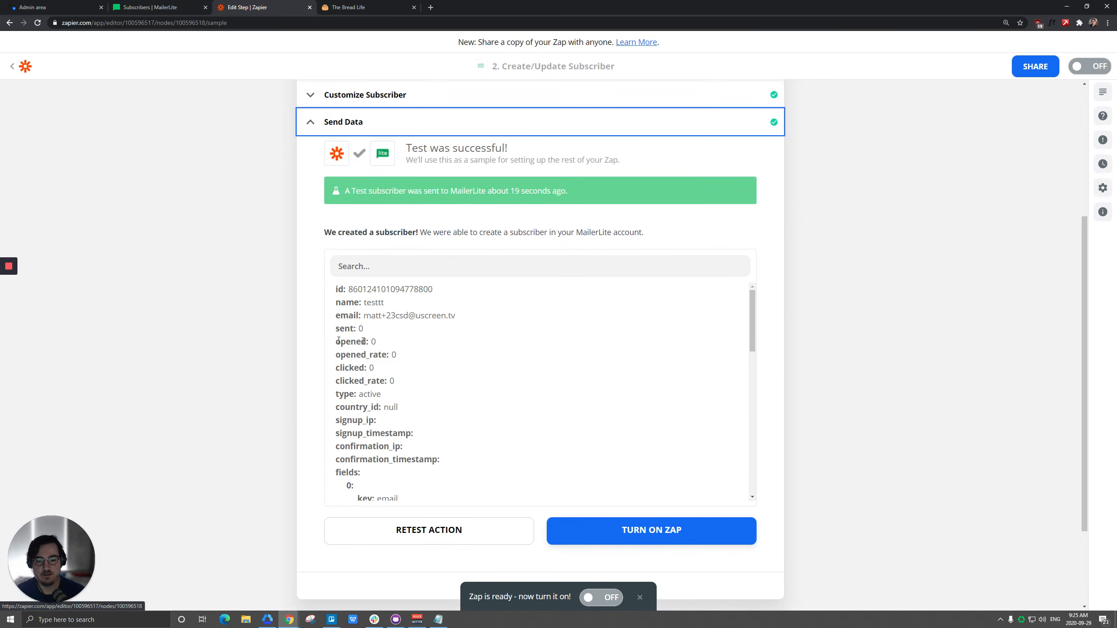
scroll(396, 374, down, 3)
click(432, 413)
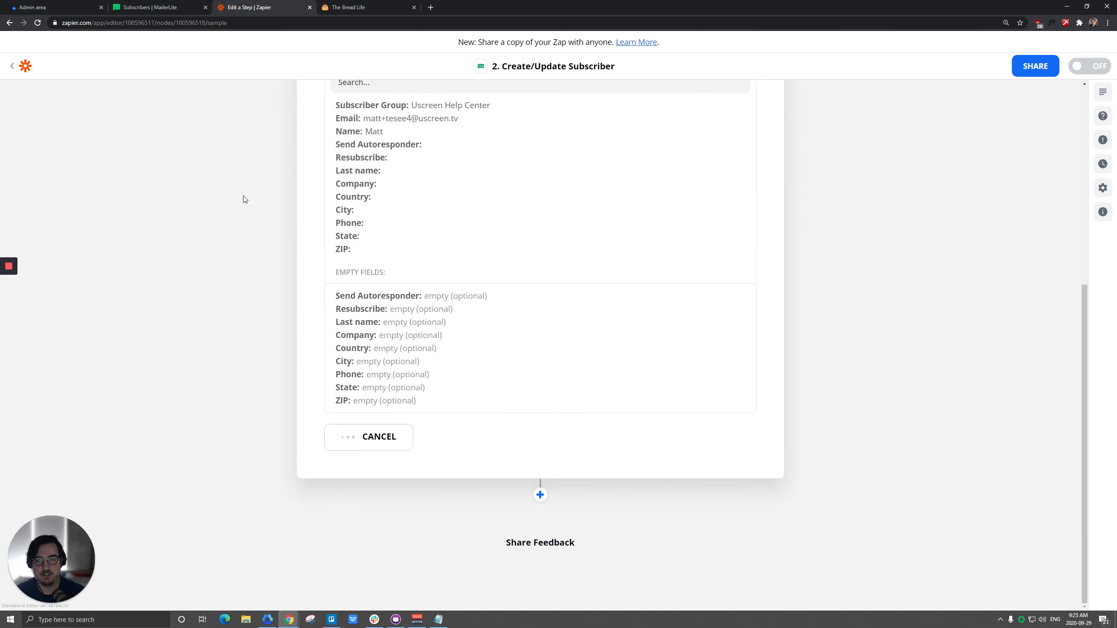
Switch to MailerLite and refresh the subscriber list to check for the retested subscriber.
click(149, 7)
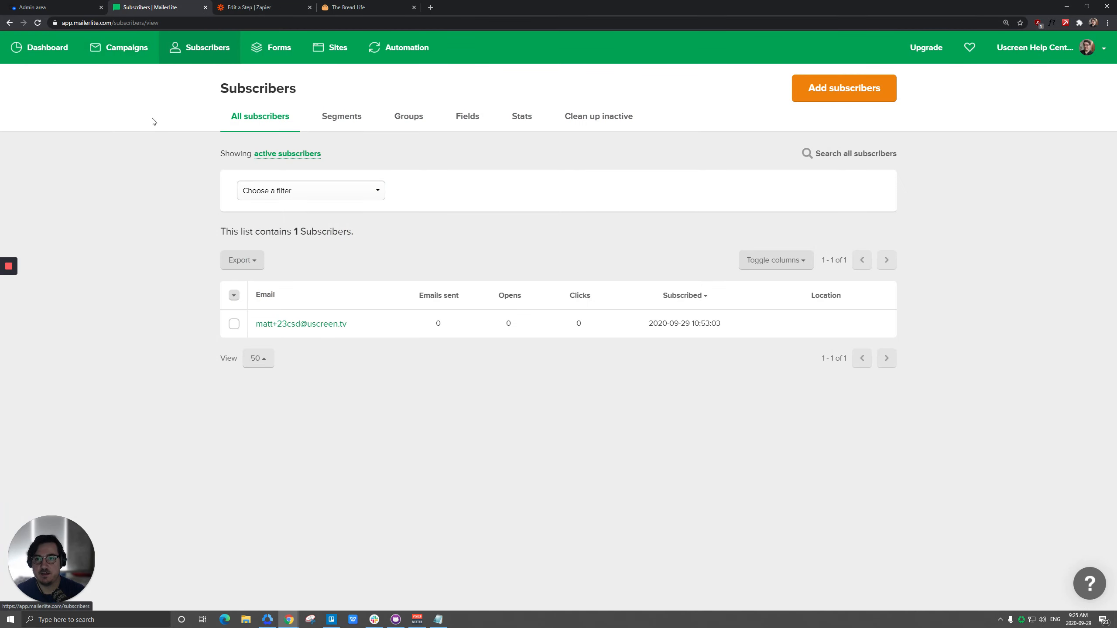
key(F5)
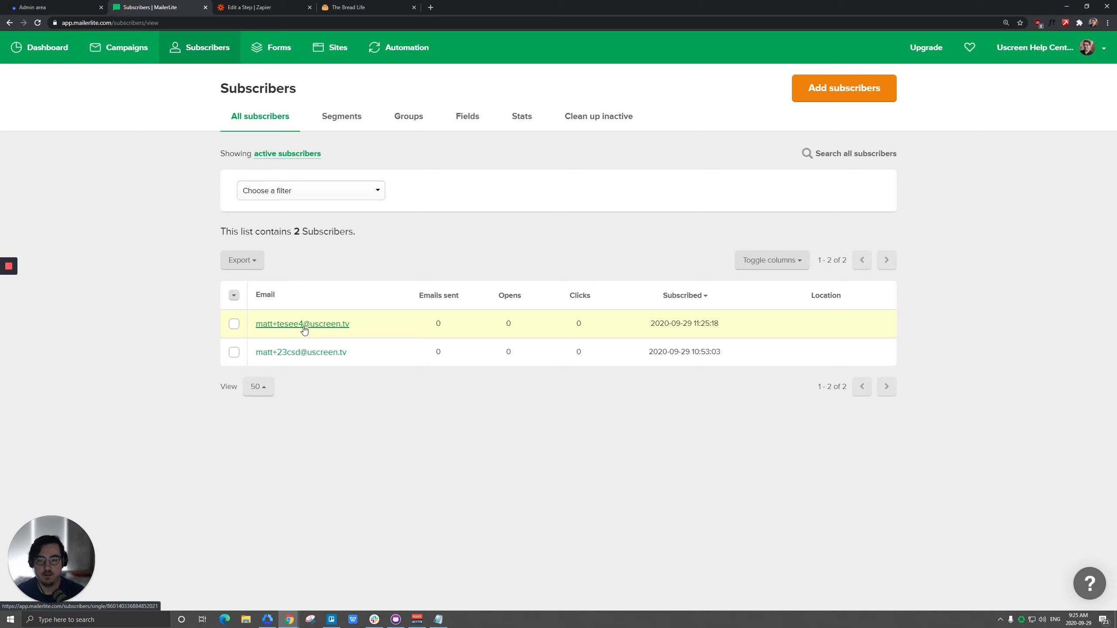
Switch back to Zapier and open the event choices of the MailerLite action.
click(247, 7)
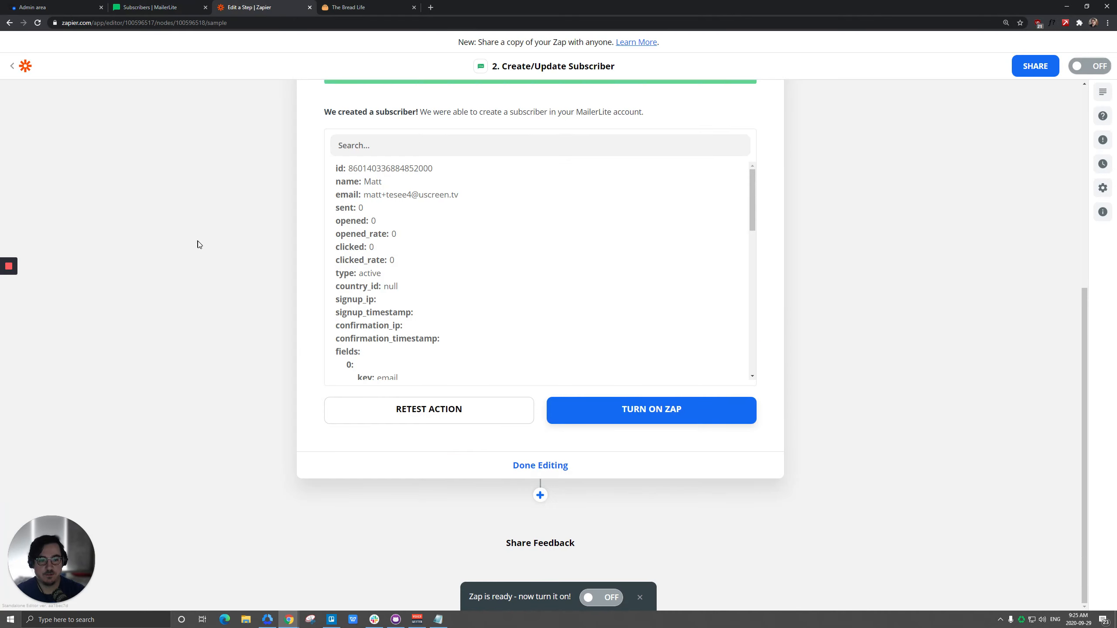
scroll(199, 245, up, 8)
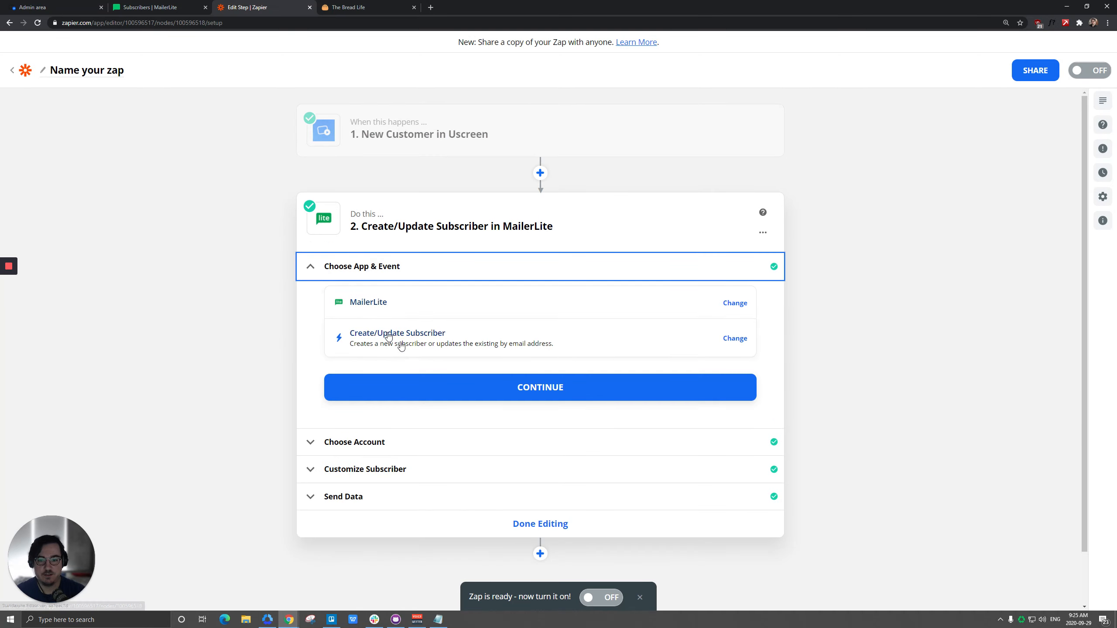
click(413, 334)
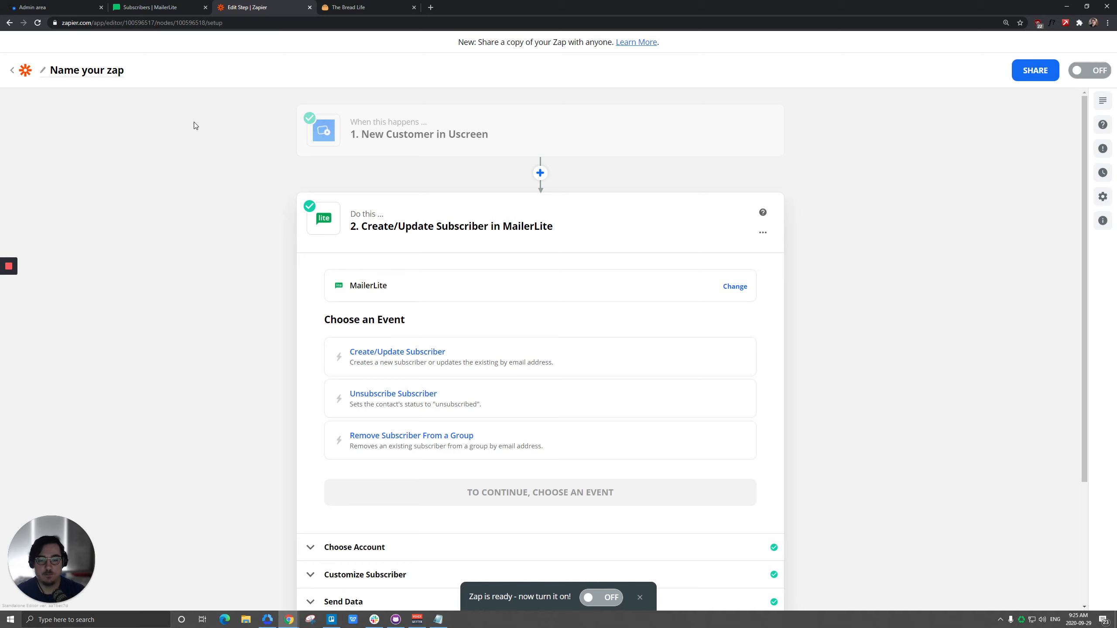
Review the segments and the full subscriber list in MailerLite, comparing them with the action events offered in Zapier.
click(152, 11)
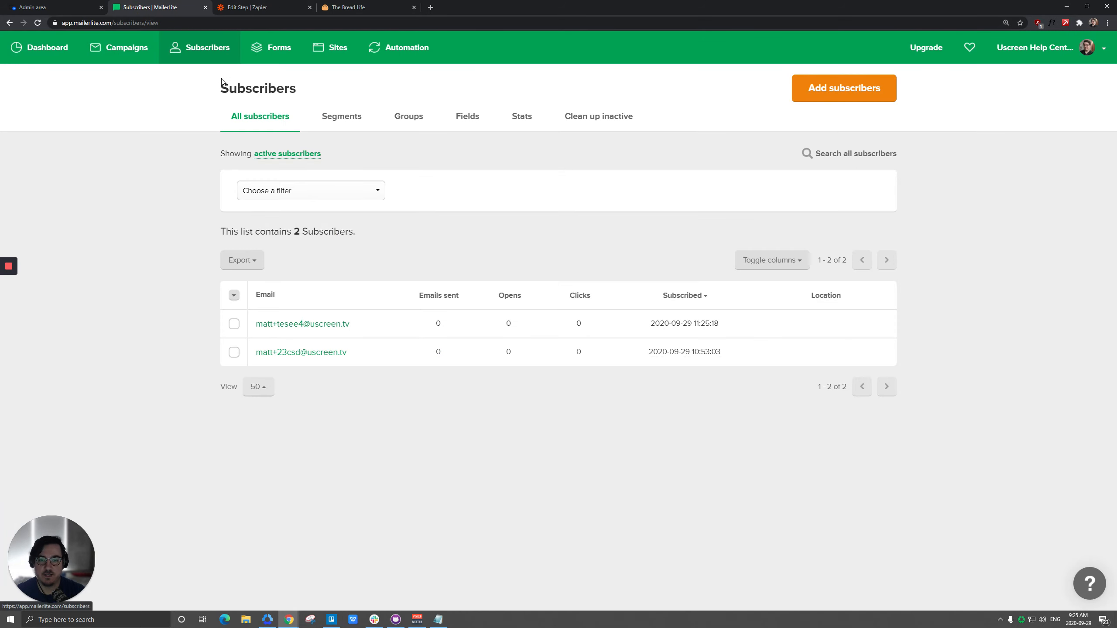
click(339, 122)
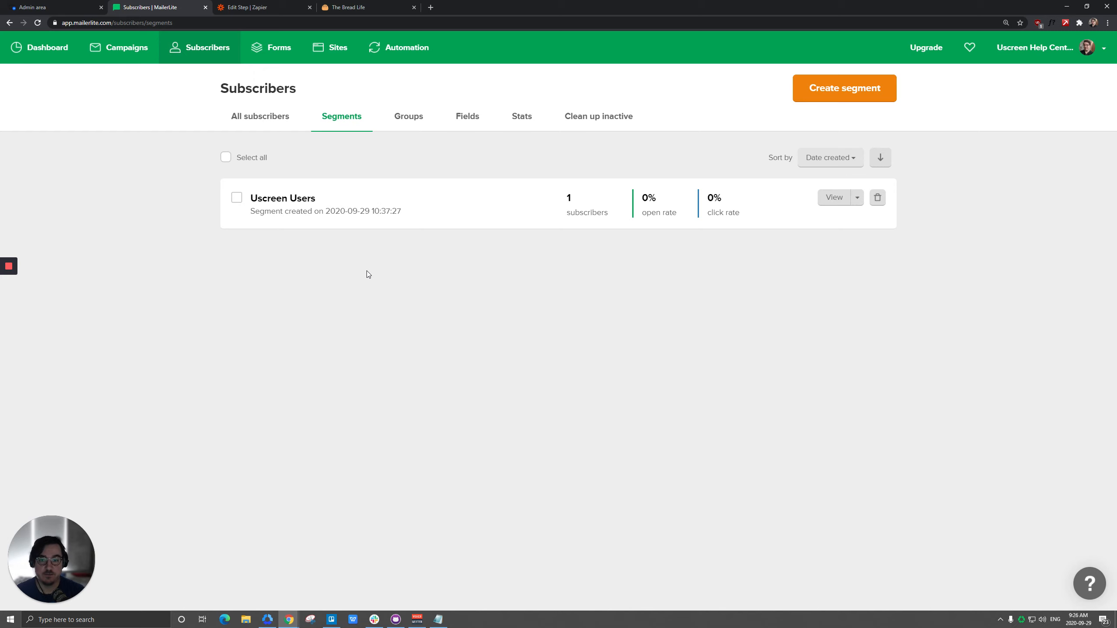
click(240, 11)
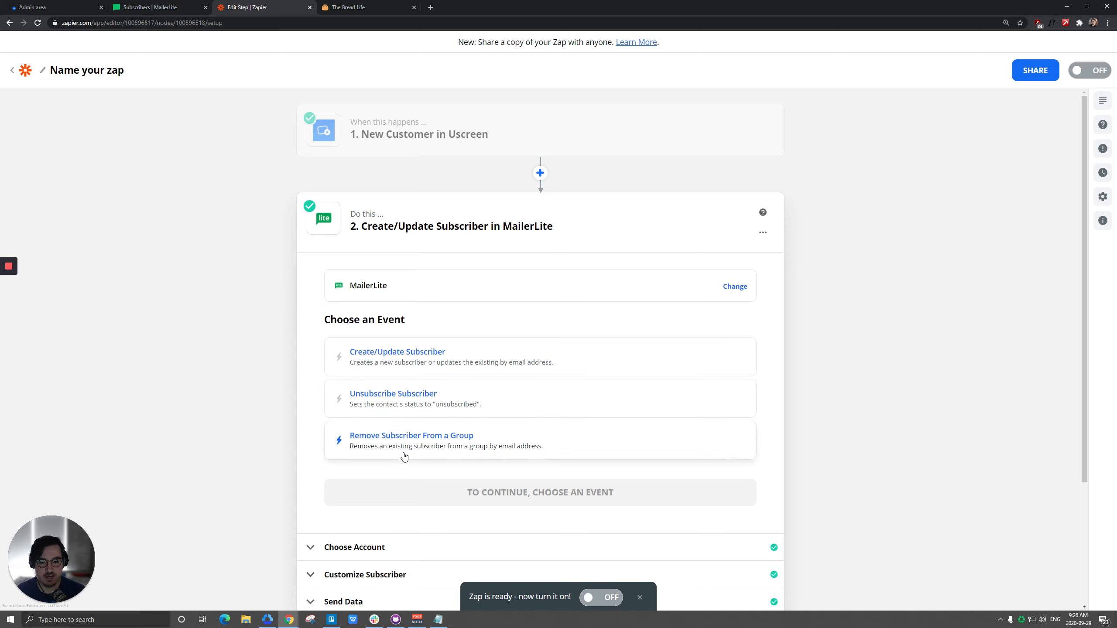
click(154, 8)
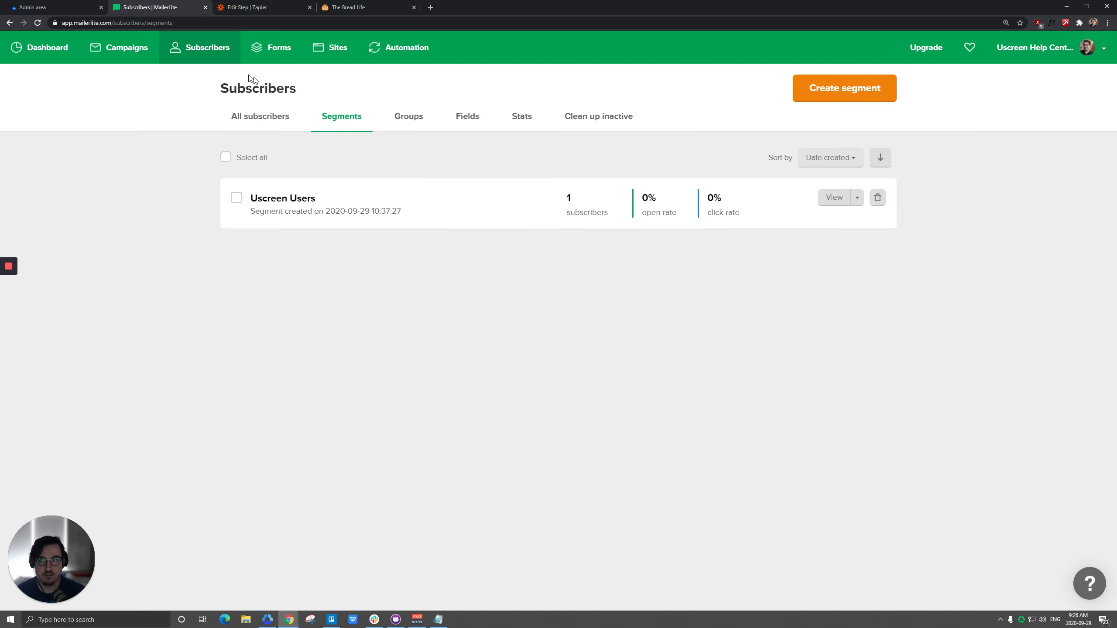
click(202, 47)
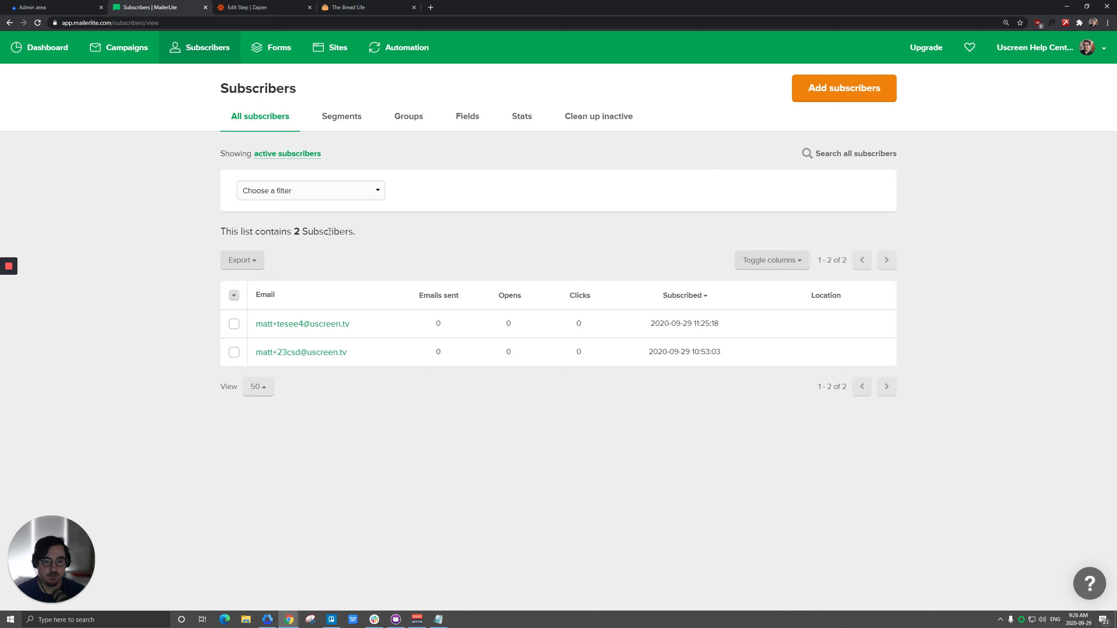
click(249, 8)
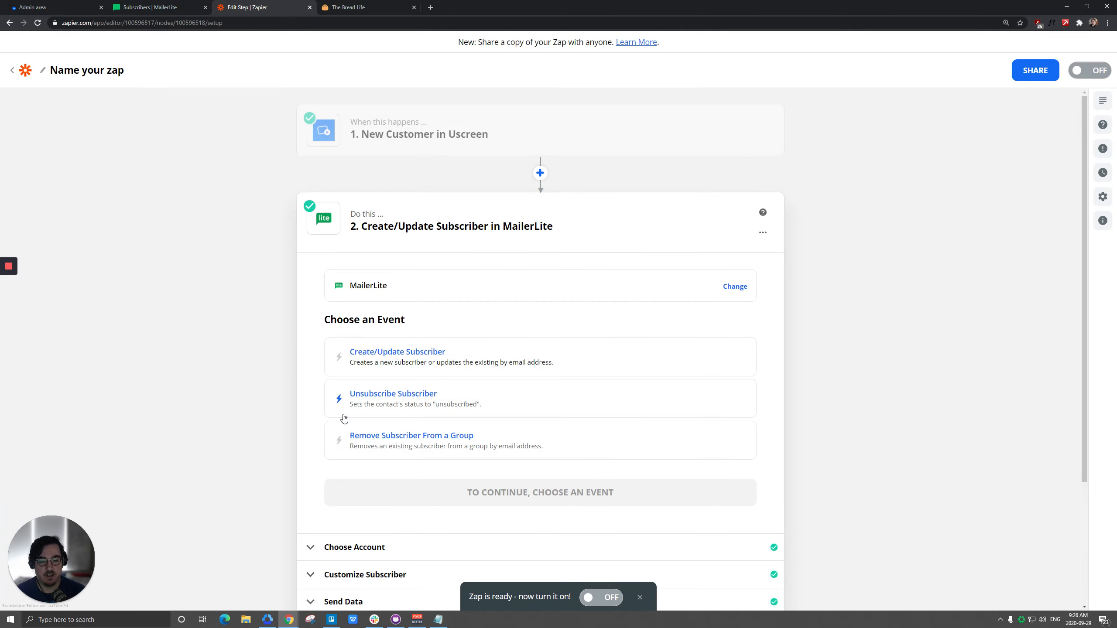